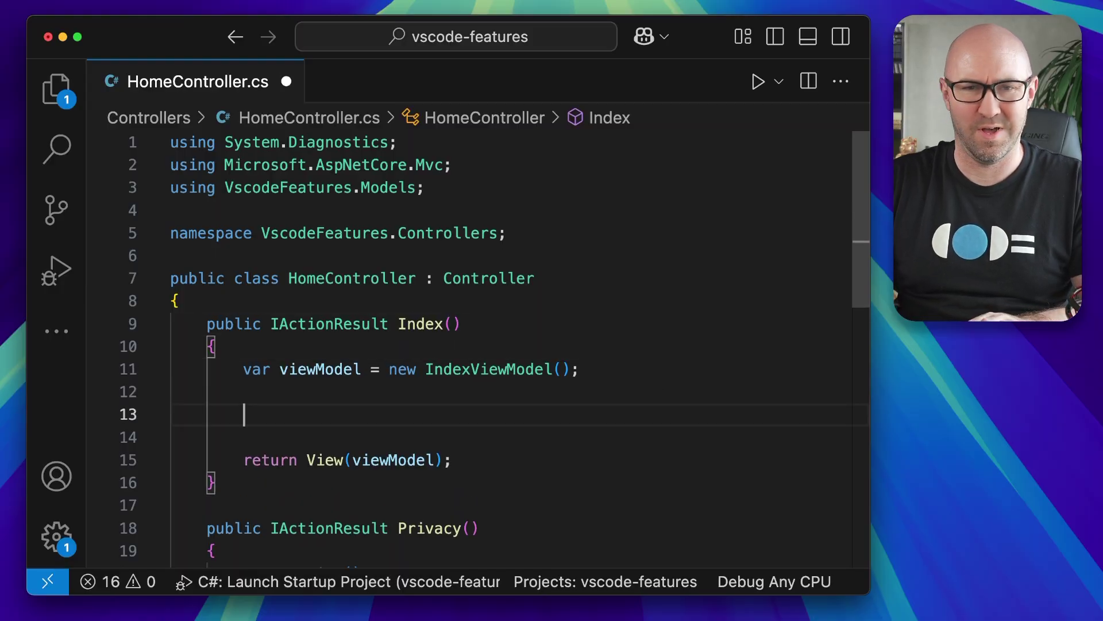
{"action": "type", "text": "vi"}
Step: Write viewModel.IsSubscribed = true on line 13 and save, then start replacing true with false
{"action": "key", "text": "BackSpace"}
{"action": "type", "text": "ie"}
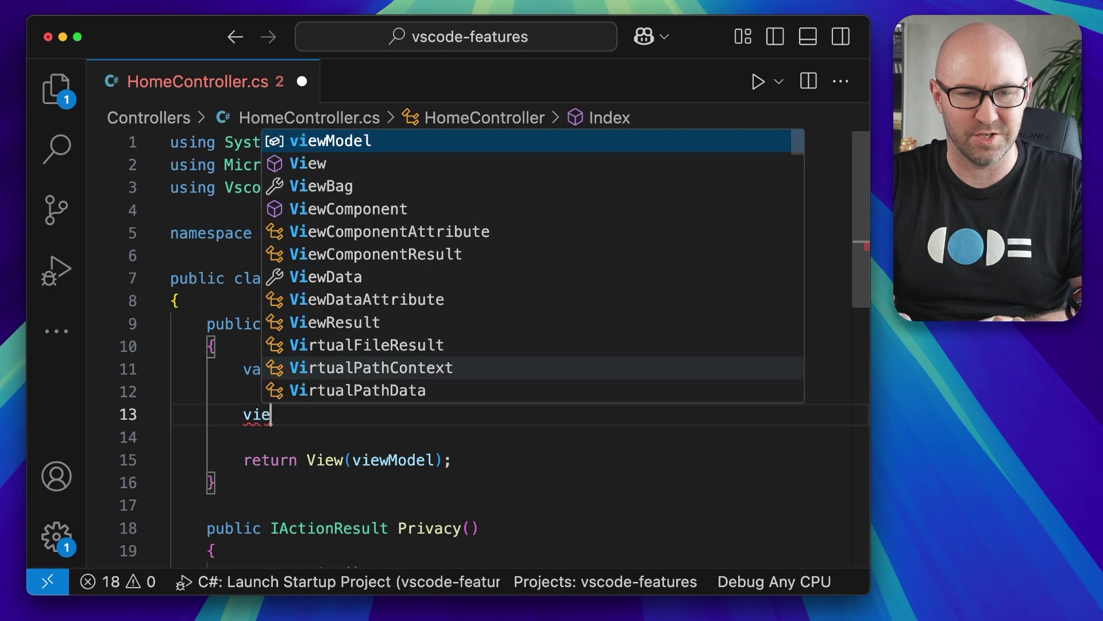
{"action": "type", "text": "wModel.i"}
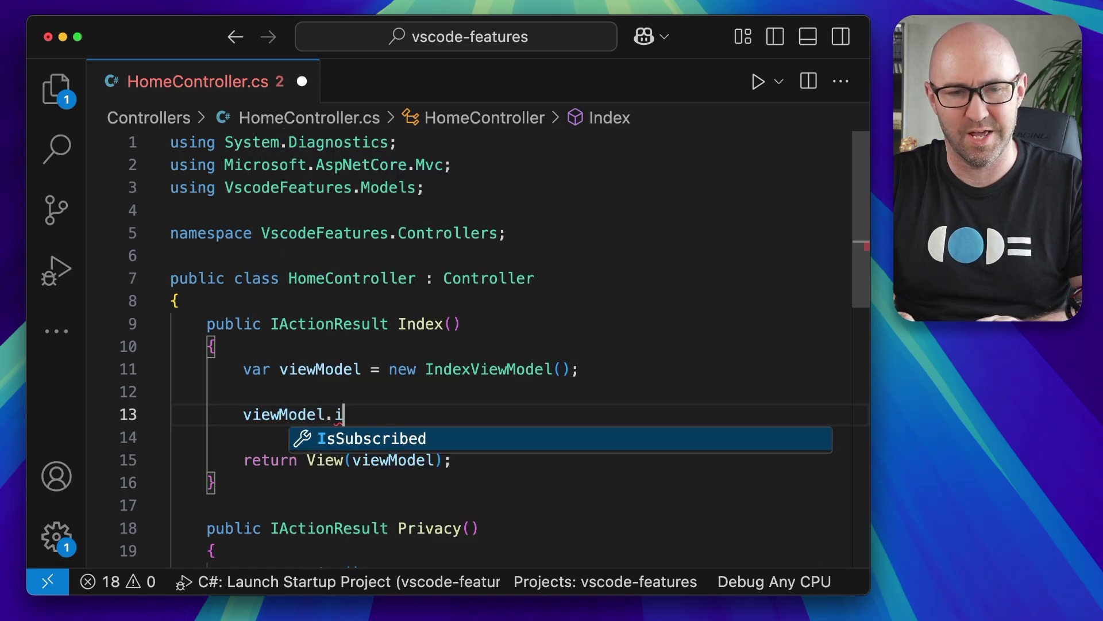
{"action": "key", "text": "Tab"}
{"action": "type", "text": "true;"}
{"action": "key", "text": "super+s"}
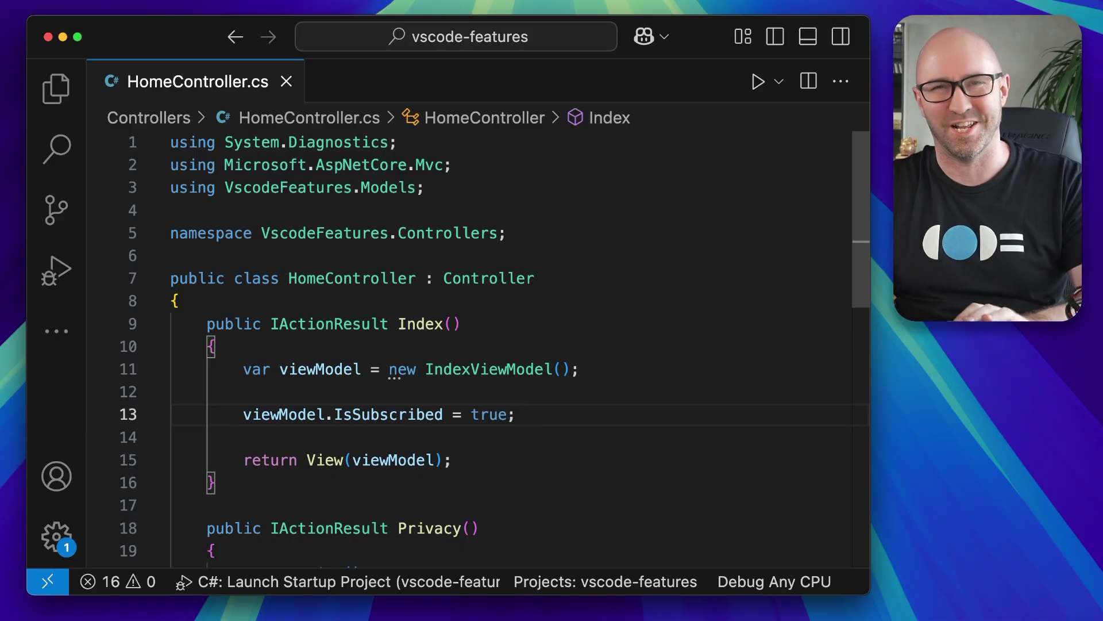
{"action": "key", "text": "BackSpace"}
{"action": "key", "text": "BackSpace"}
{"action": "key", "text": "BackSpace"}
{"action": "type", "text": "false"}
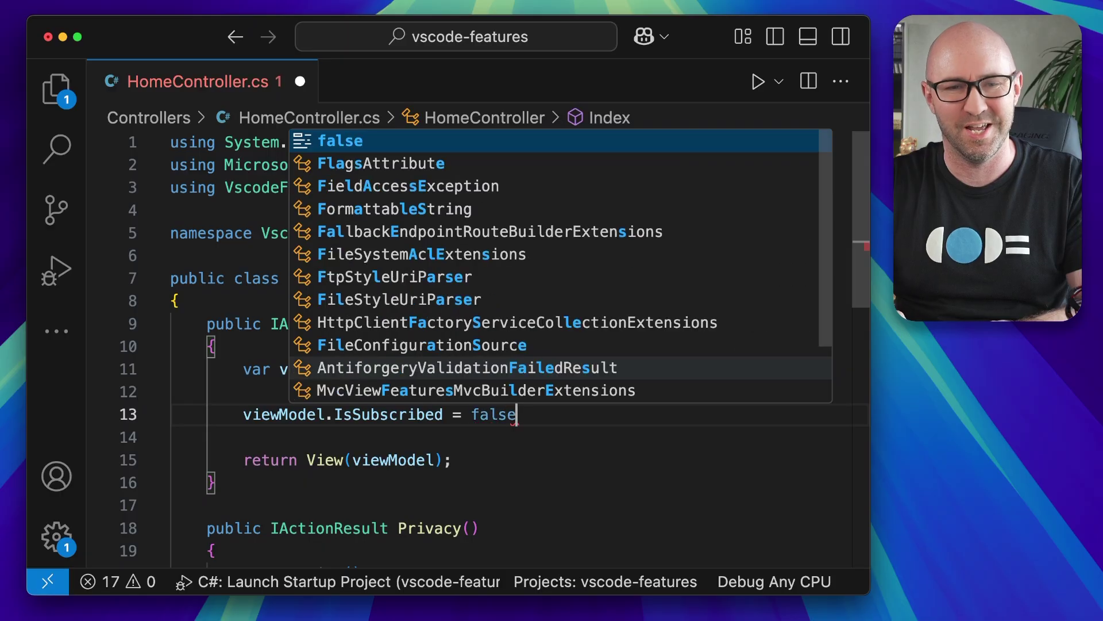
{"action": "type", "text": ";"}
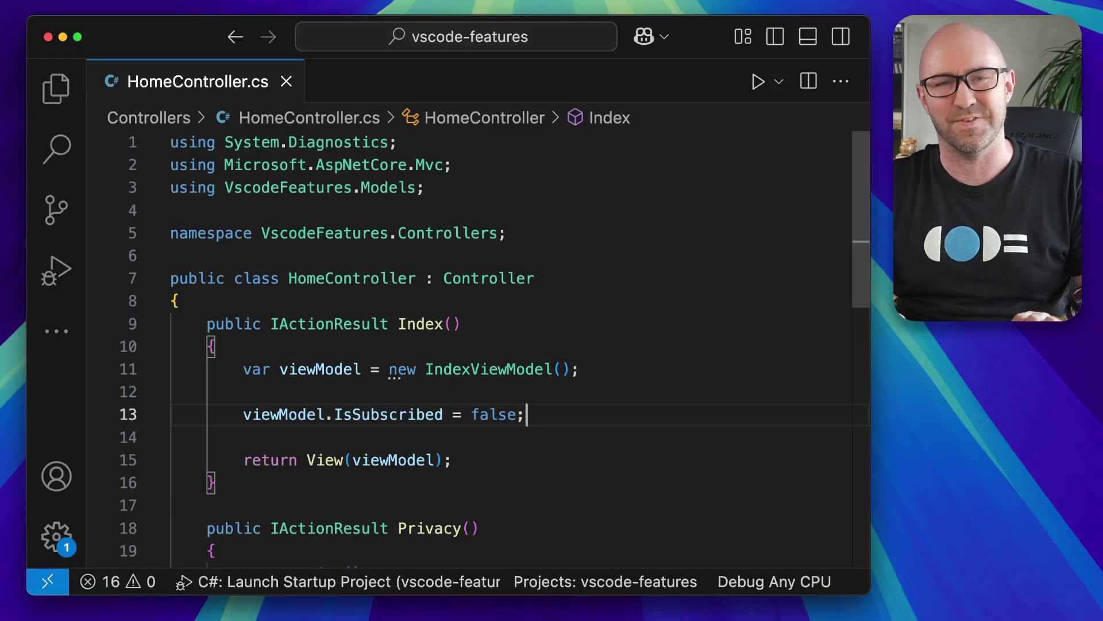
{"action": "key", "text": "cmd+shift+p"}
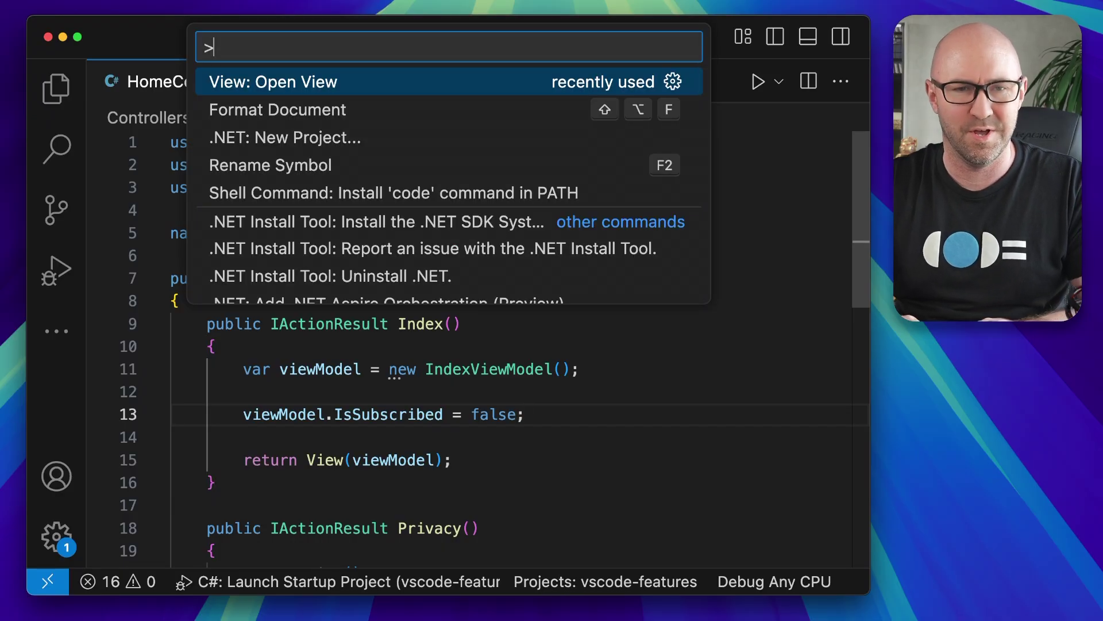
Step: Open the Timeline view for HomeController.cs from the Command Palette
{"action": "key", "text": "Return"}
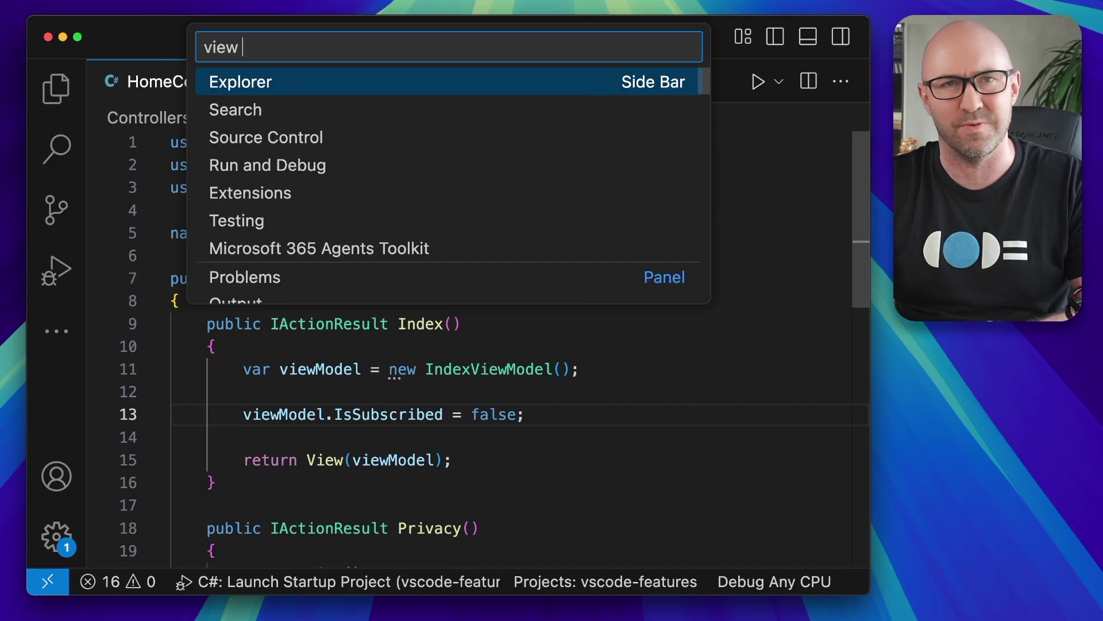
{"action": "key", "text": "Down"}
{"action": "key", "text": "Down"}
{"action": "key", "text": "Down"}
{"action": "key", "text": "Down"}
{"action": "key", "text": "Down"}
{"action": "key", "text": "Down"}
{"action": "key", "text": "Down"}
{"action": "key", "text": "Down"}
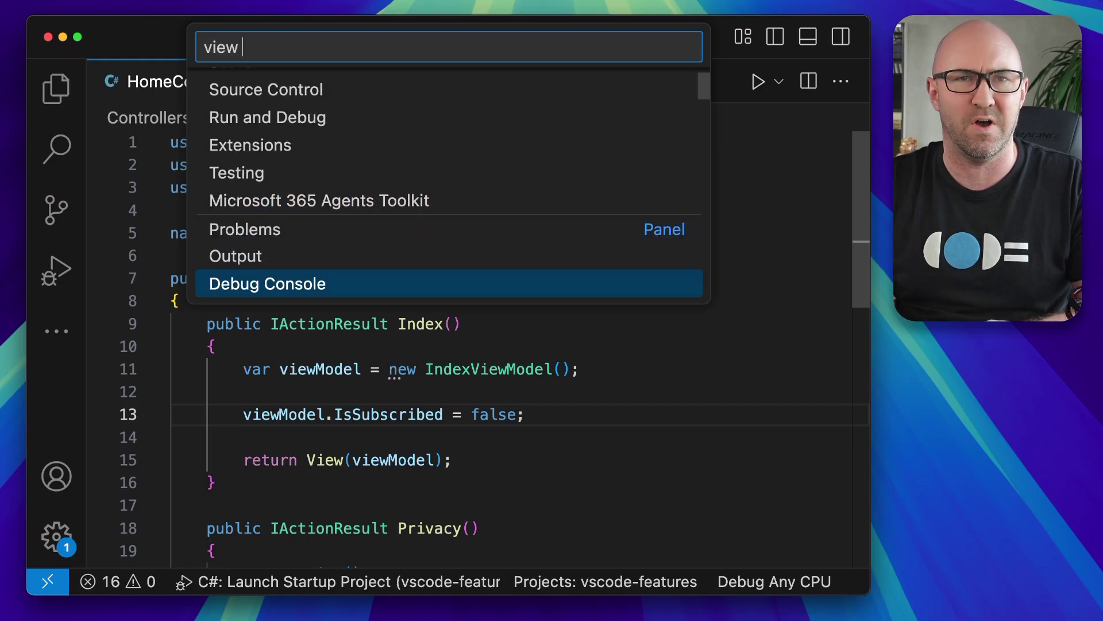
{"action": "key", "text": "Down"}
{"action": "key", "text": "Down"}
{"action": "key", "text": "Down"}
{"action": "key", "text": "Down"}
{"action": "key", "text": "Down"}
{"action": "key", "text": "Down"}
{"action": "key", "text": "Down"}
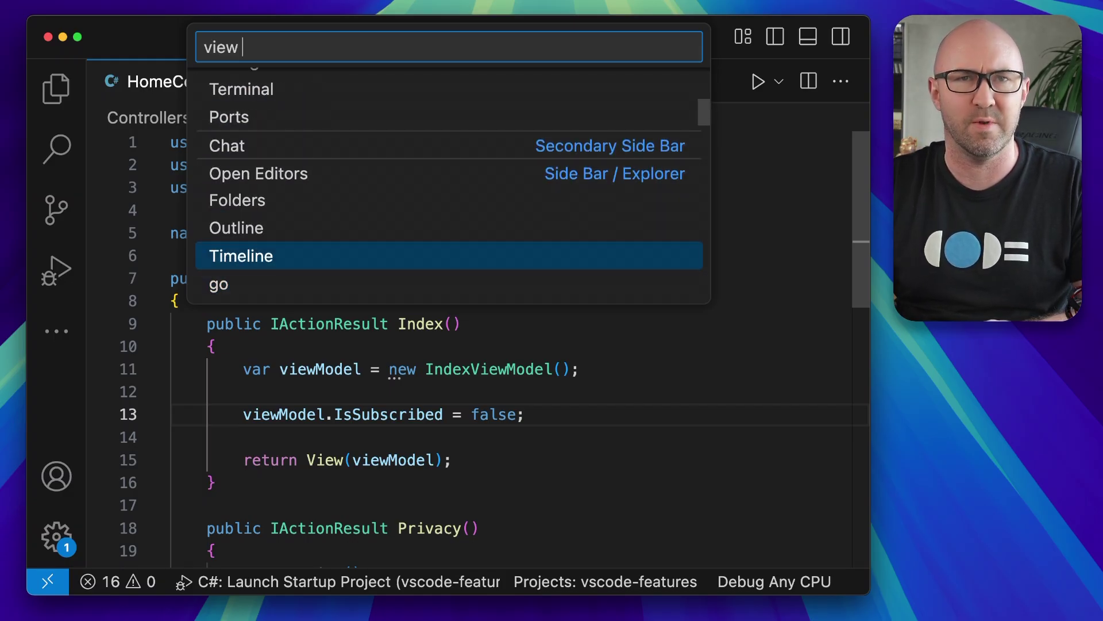
{"action": "key", "text": "Return"}
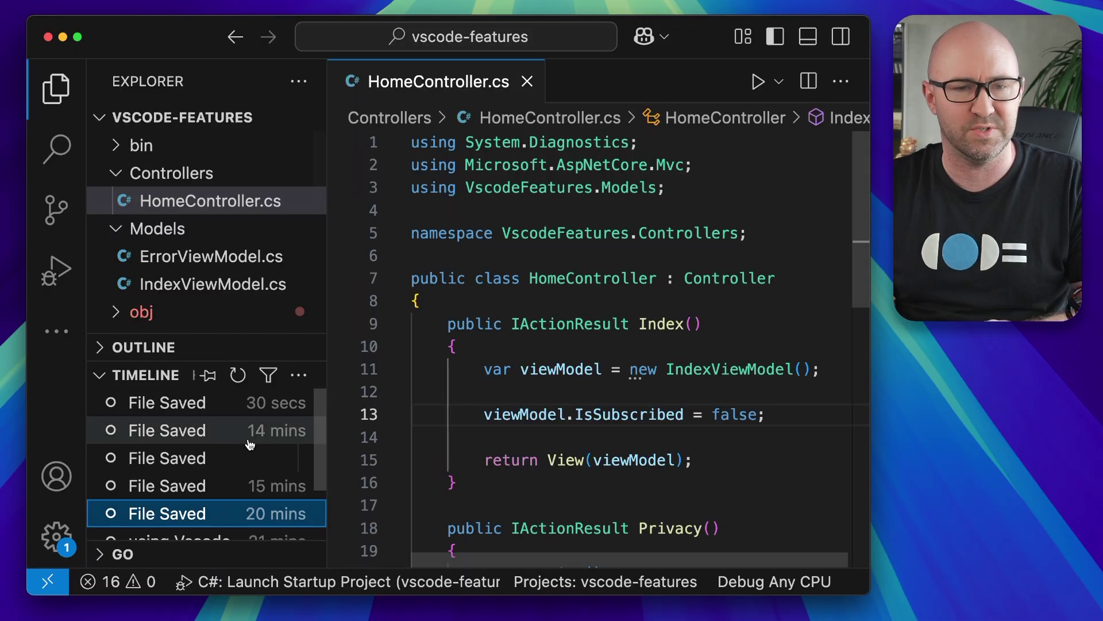
Step: Review the File Saved diffs, including the earlier change from true to false
{"action": "left_click", "coordinate": [209, 407]}
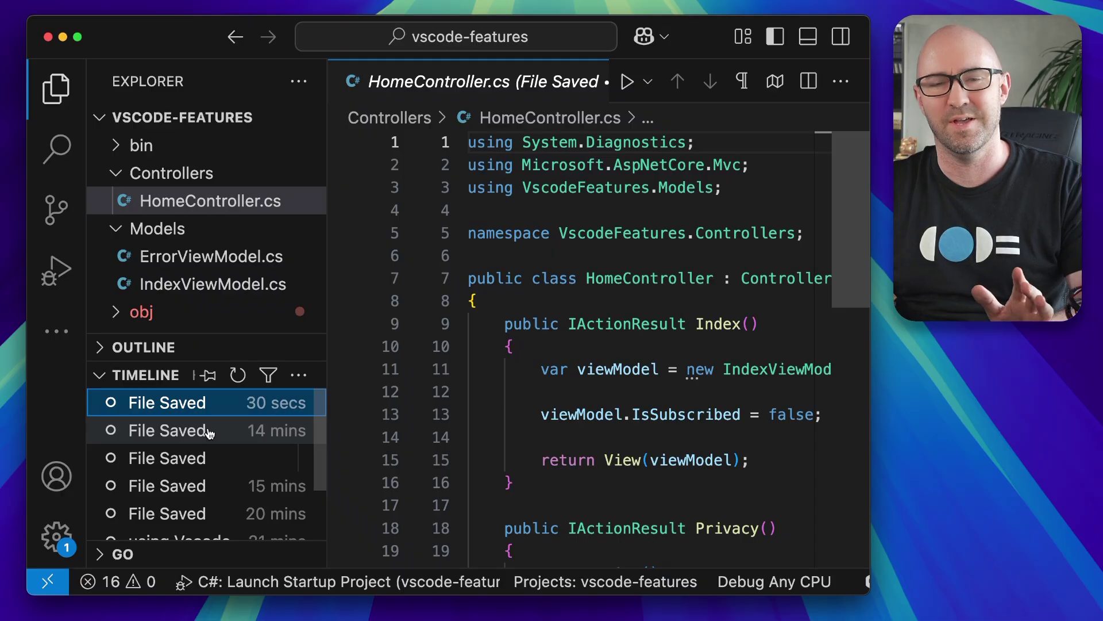
{"action": "left_click", "coordinate": [207, 431]}
{"action": "left_click", "coordinate": [209, 460]}
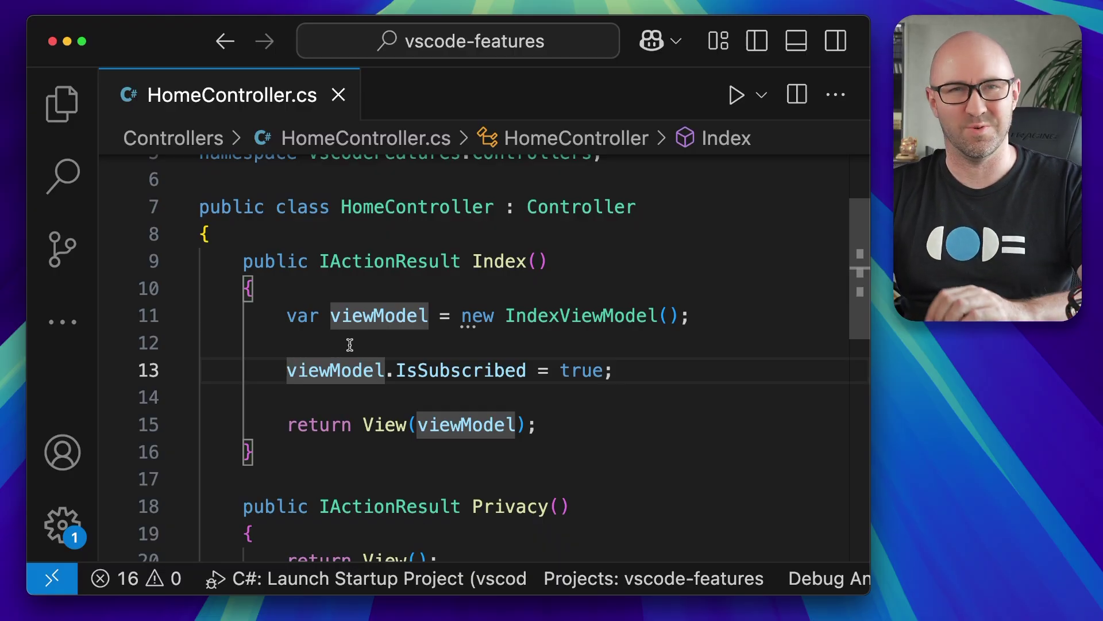
Step: Select parts of viewModel.IsSubscribed on line 13, then grow the selection with Expand Selection
{"action": "left_click_drag", "start_coordinate": [353, 370], "coordinate": [395, 370]}
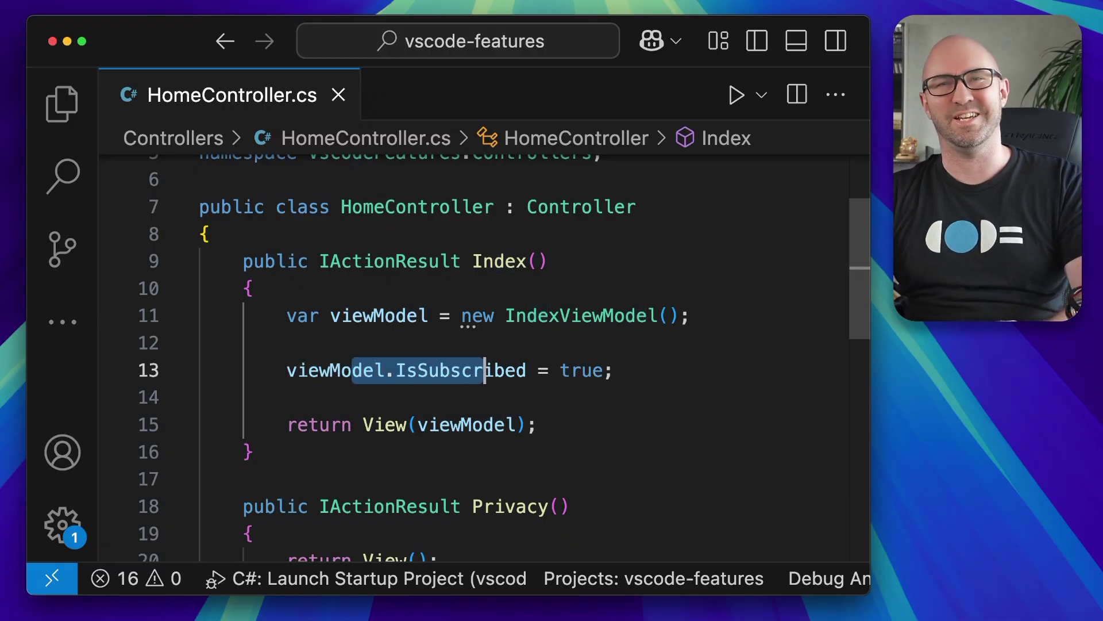
{"action": "left_click_drag", "start_coordinate": [485, 370], "coordinate": [473, 370]}
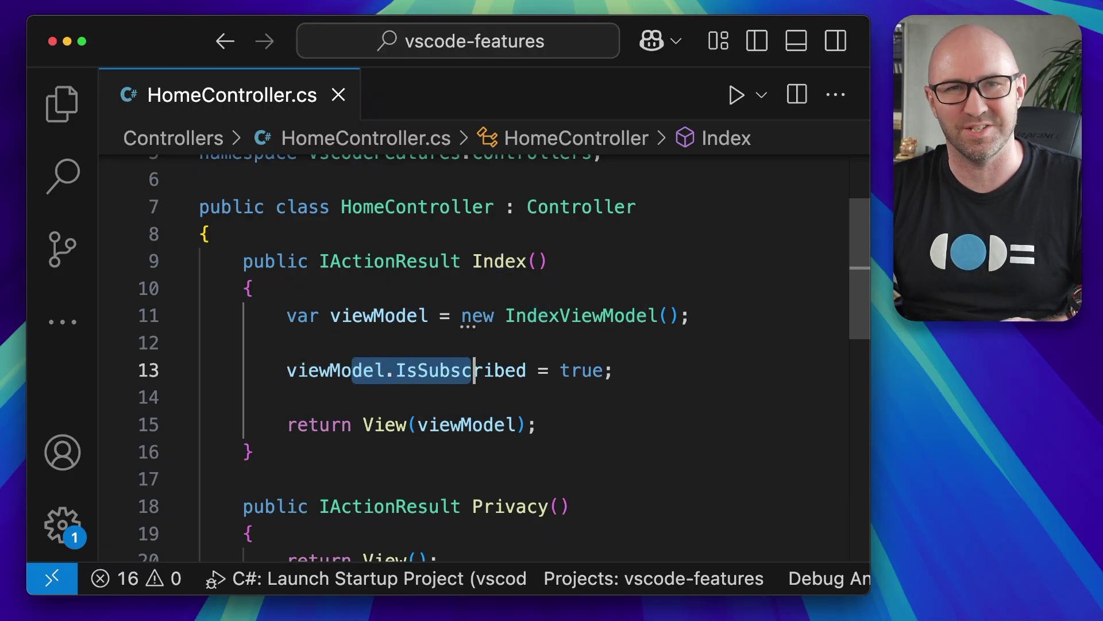
{"action": "left_click", "coordinate": [353, 369]}
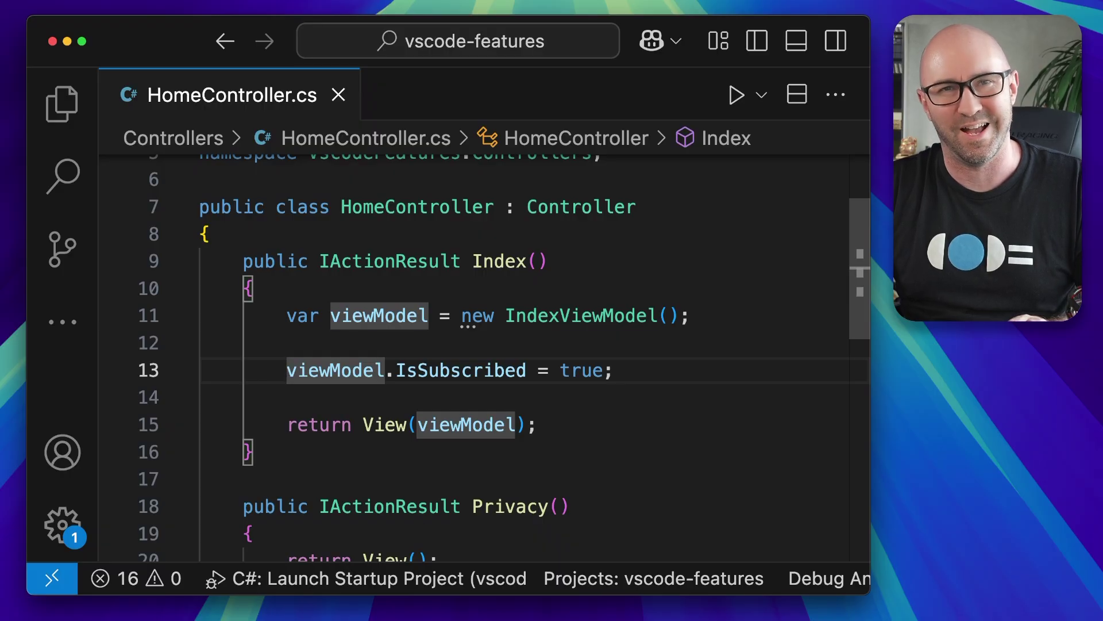
{"action": "key", "text": "shift+alt+Right"}
{"action": "key", "text": "shift+alt+Right"}
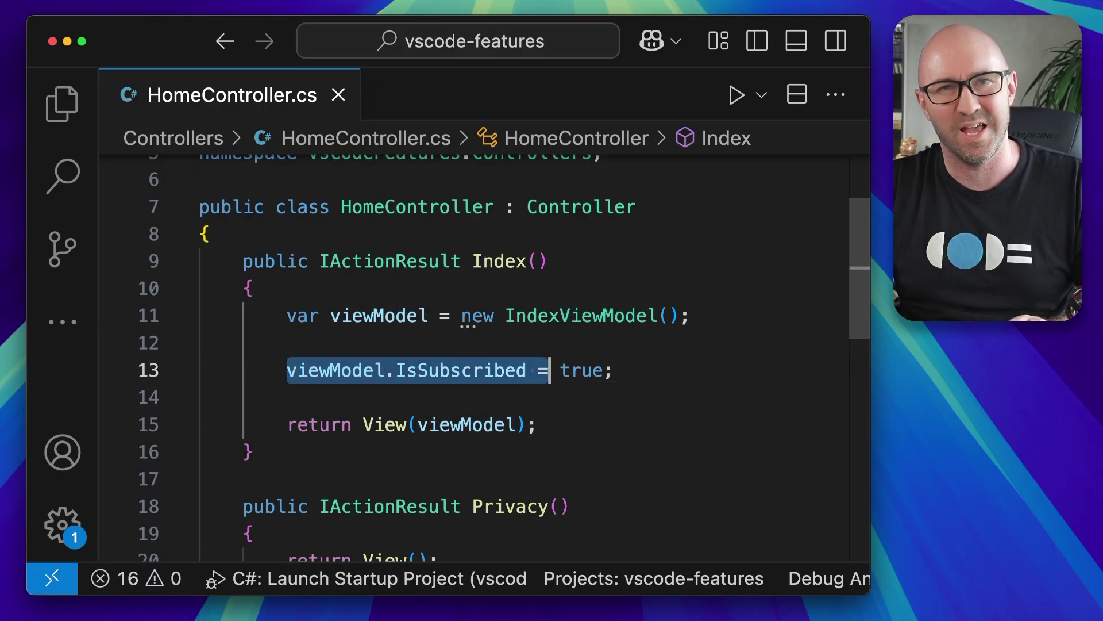
{"action": "key", "text": "shift+alt+Right"}
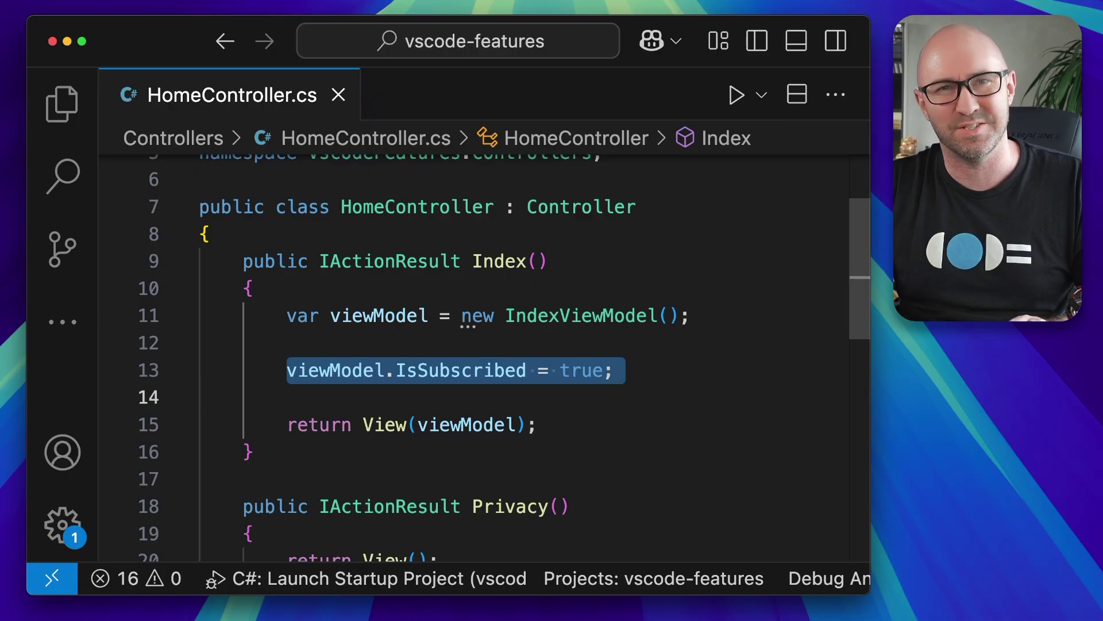
Step: Shrink and expand the selection to the whole IsSubscribed statement, then duplicate it twice
{"action": "key", "text": "shift+alt+Left"}
{"action": "key", "text": "shift+alt+Left"}
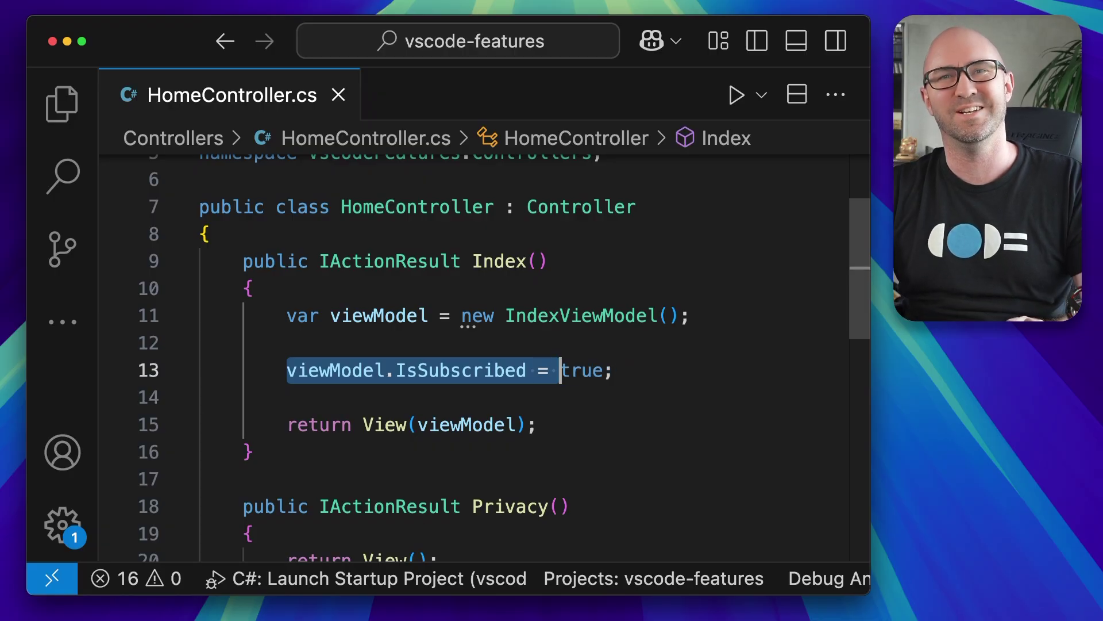
{"action": "key", "text": "shift+alt+Left"}
{"action": "key", "text": "shift+alt+Left"}
{"action": "key", "text": "shift+alt+Right"}
{"action": "key", "text": "shift+alt+Right"}
{"action": "key", "text": "shift+alt+Right"}
{"action": "scroll", "coordinate": [380, 411], "scroll_direction": "down", "scroll_amount": 1}
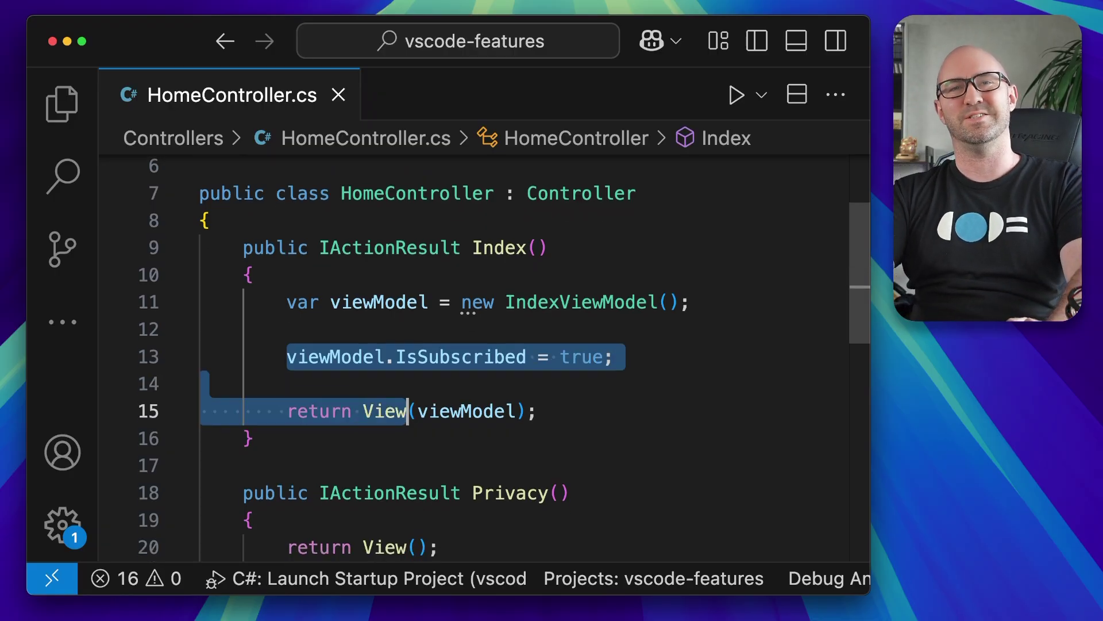
{"action": "key", "text": "shift+alt+Left"}
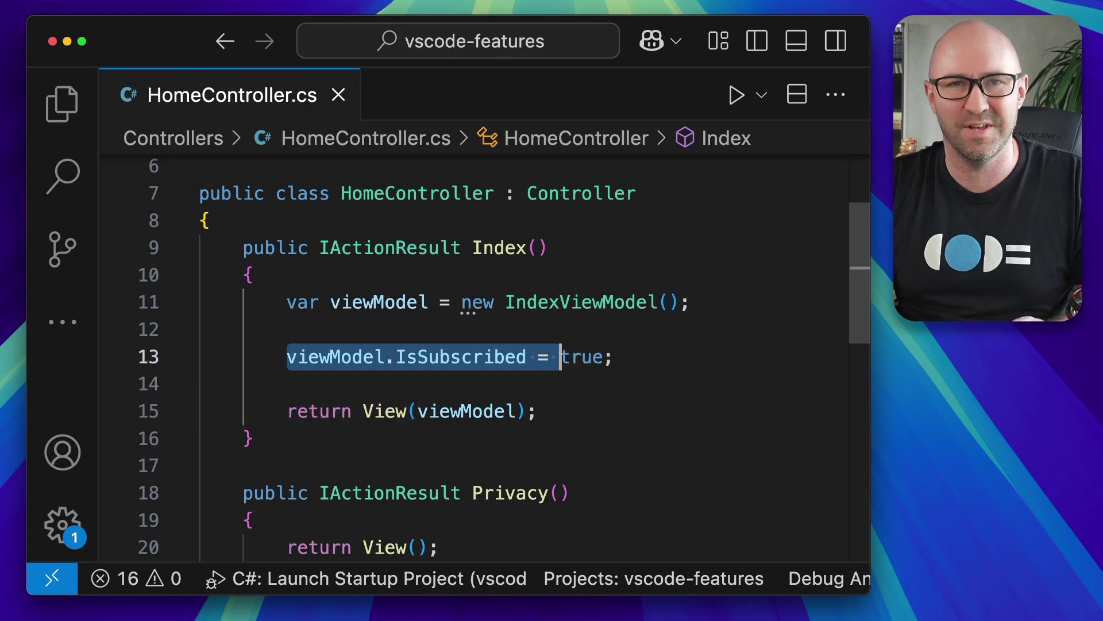
{"action": "key", "text": "shift+alt+Left"}
{"action": "key", "text": "shift+alt+Left"}
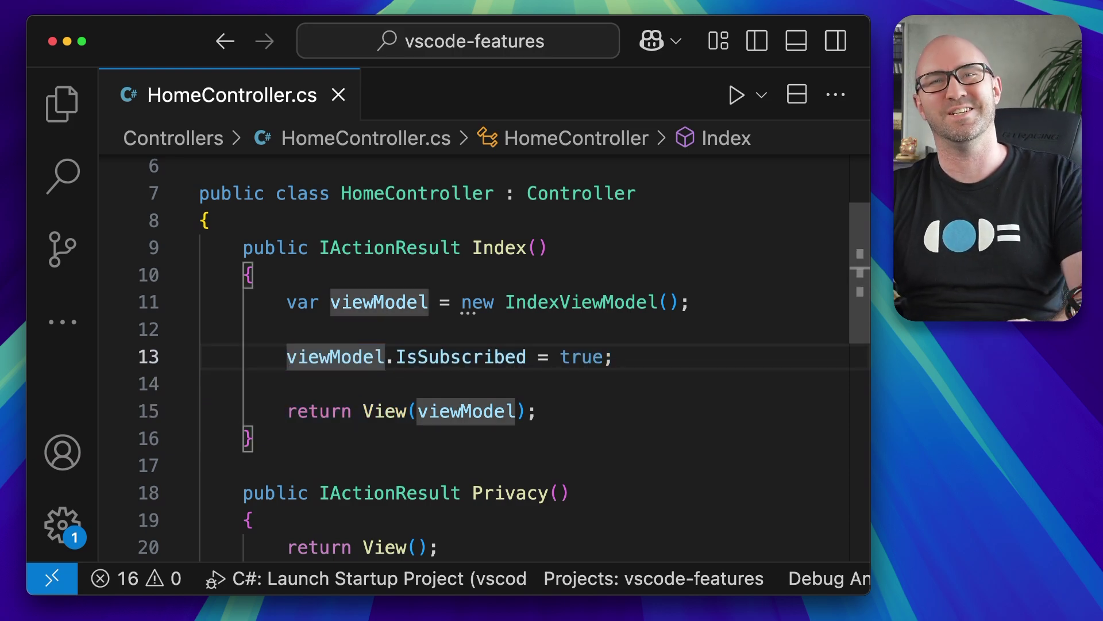
{"action": "key", "text": "shift+alt+Right"}
{"action": "key", "text": "shift+alt+Right"}
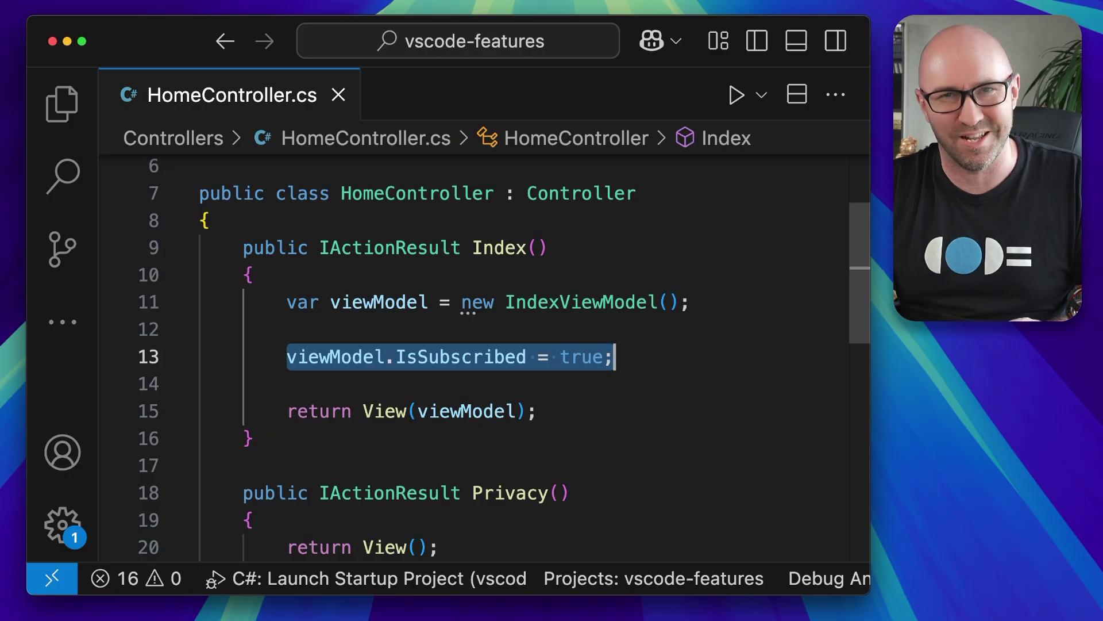
{"action": "key", "text": "shift+alt+Down"}
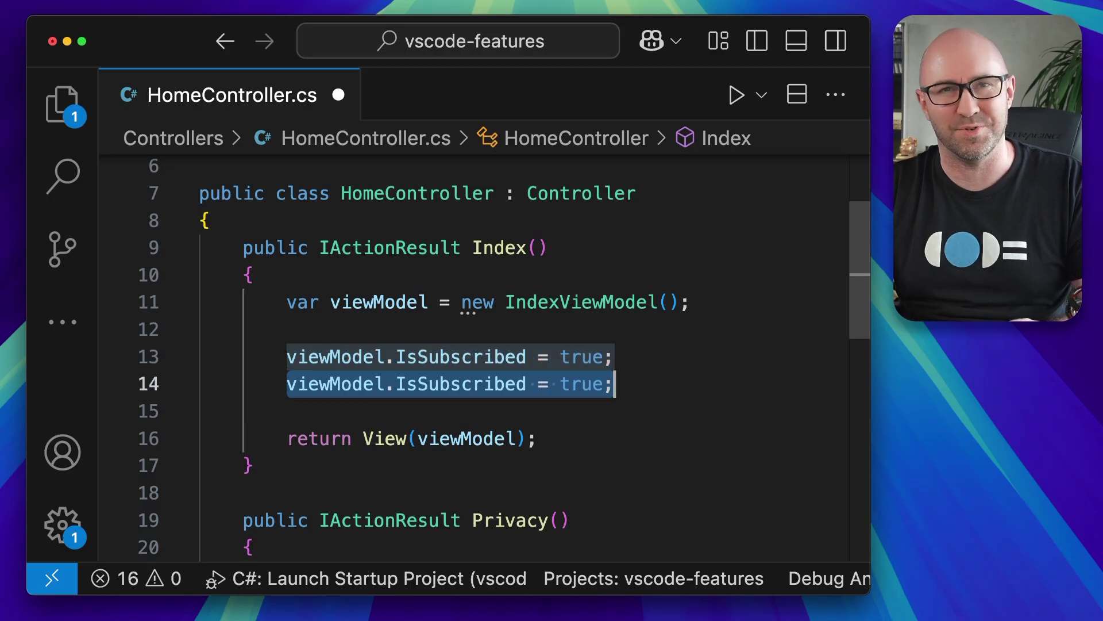
{"action": "key", "text": "shift+alt+Down"}
{"action": "key", "text": "shift+alt+Down"}
{"action": "key", "text": "shift+alt+Down"}
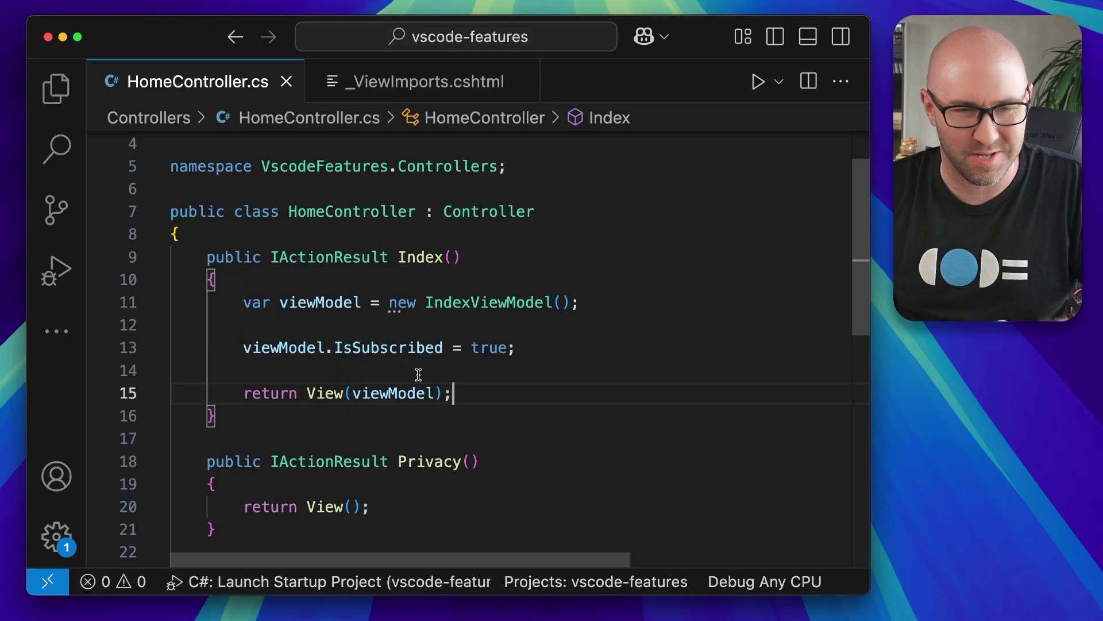
{"action": "scroll", "coordinate": [418, 374], "scroll_direction": "down", "scroll_amount": 2}
{"action": "scroll", "coordinate": [419, 362], "scroll_direction": "down", "scroll_amount": 1}
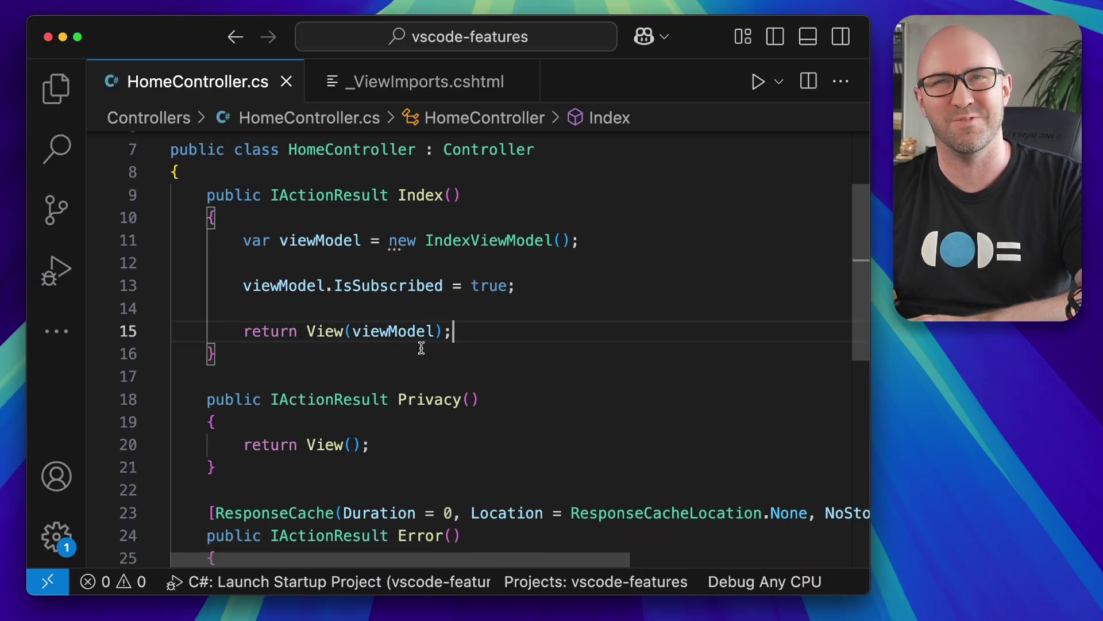
Step: Add a conditional breakpoint on line 15 for viewModel.IsSubscribed == false and start debugging
{"action": "right_click", "coordinate": [103, 339]}
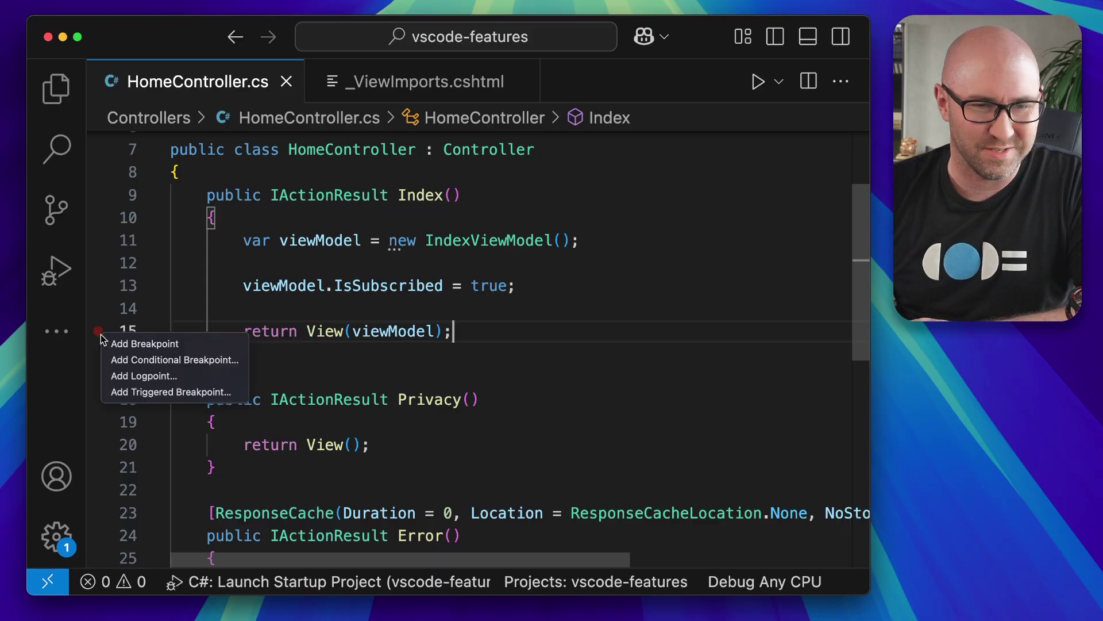
{"action": "left_click", "coordinate": [182, 360]}
{"action": "type", "text": "v"}
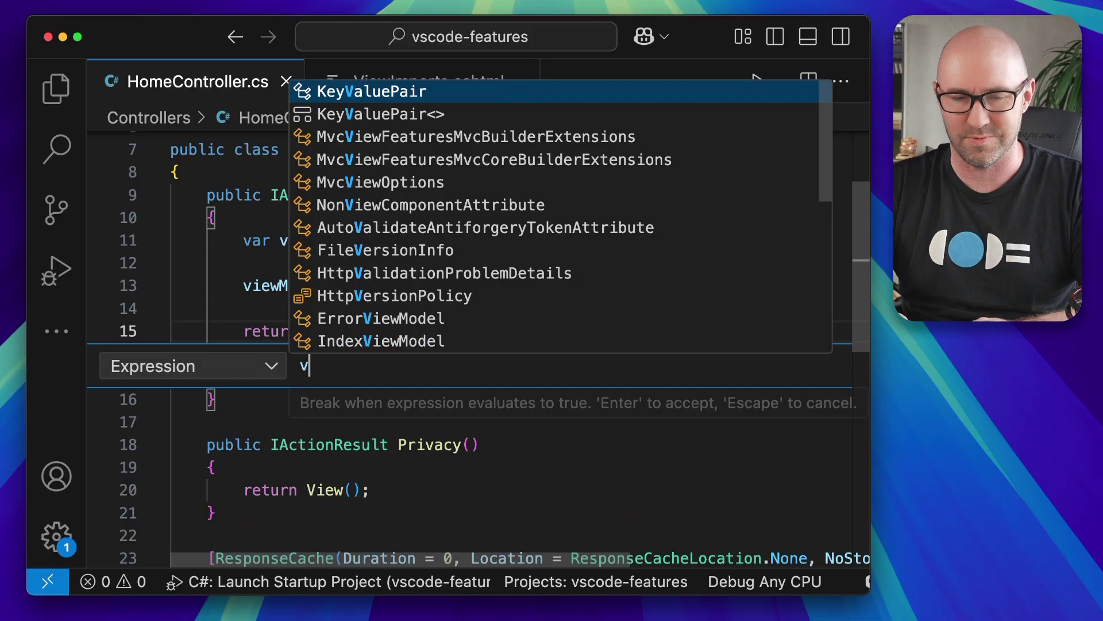
{"action": "type", "text": "iewModel."}
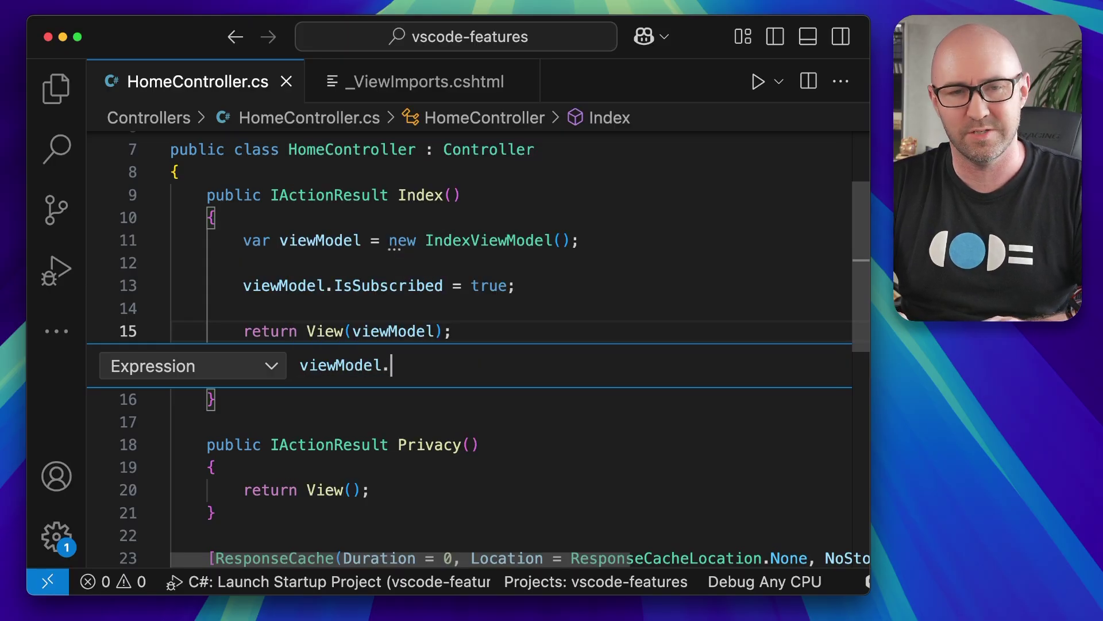
{"action": "type", "text": "IsSubscribed == false"}
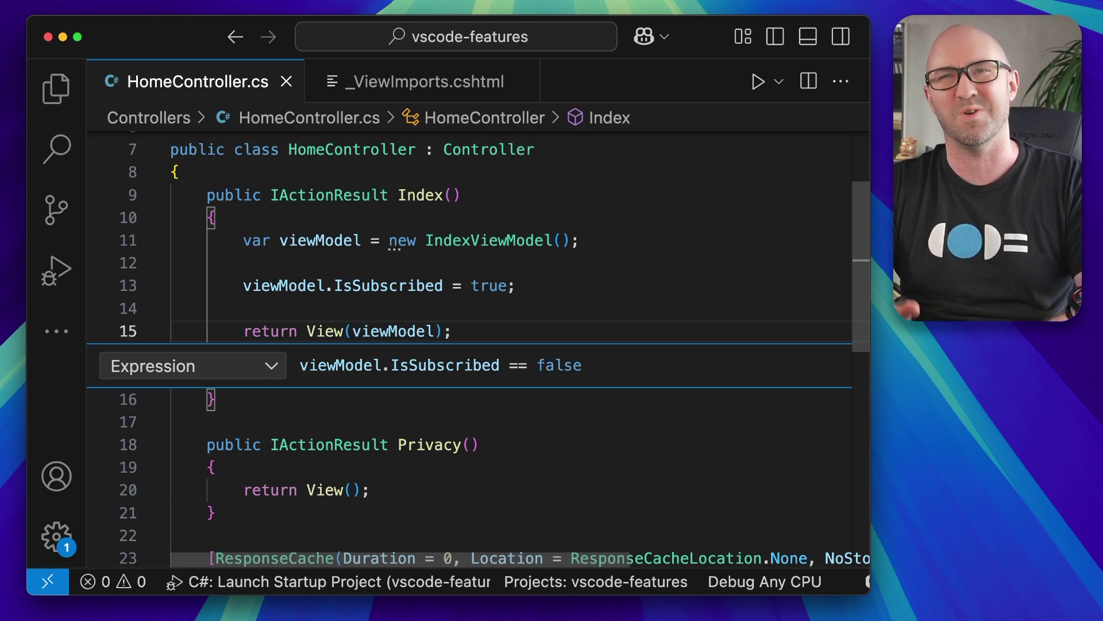
{"action": "key", "text": "Return"}
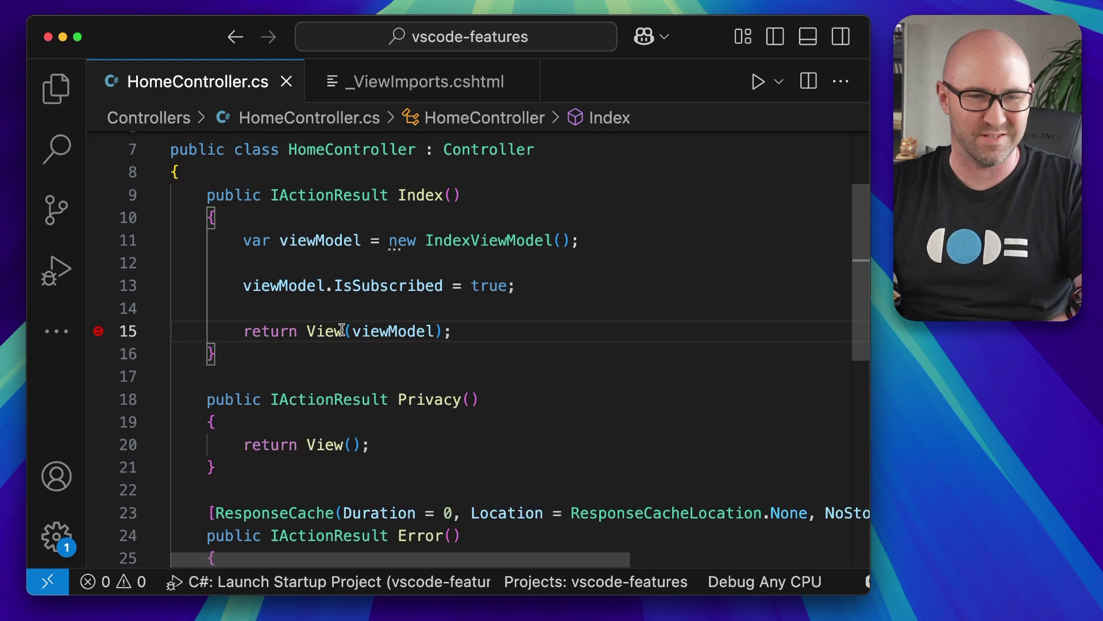
{"action": "mouse_move", "coordinate": [98, 331]}
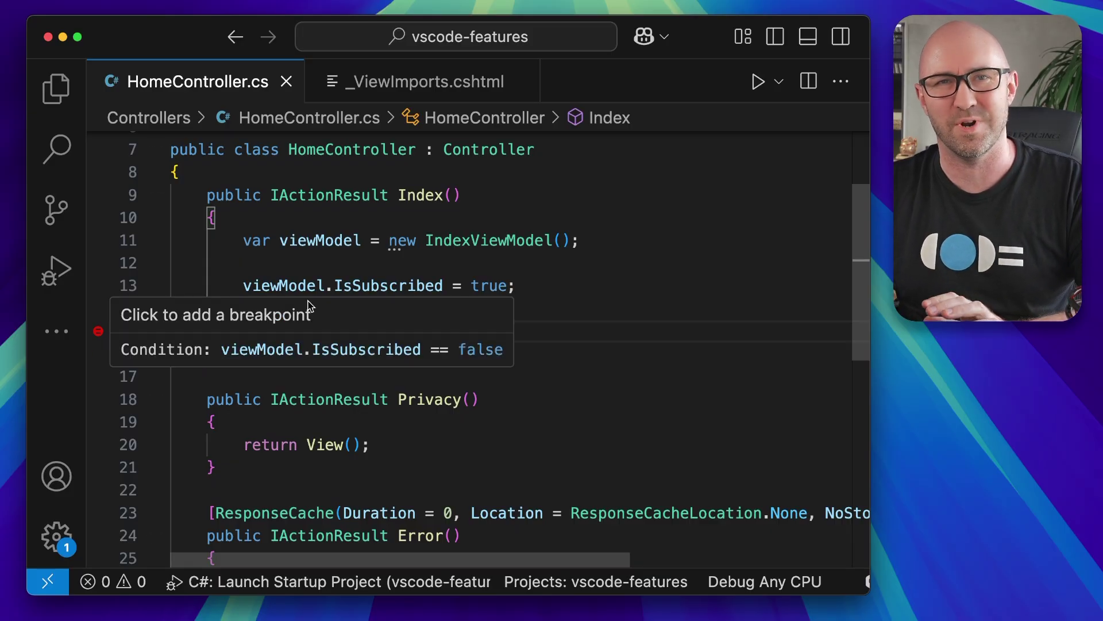
{"action": "key", "text": "F5"}
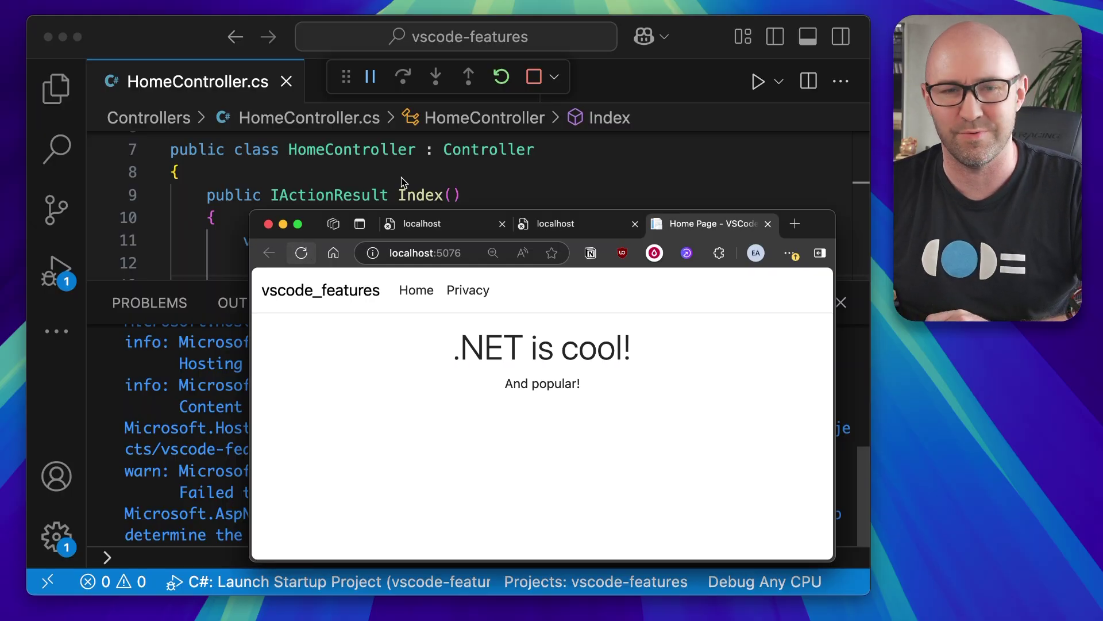
{"action": "scroll", "coordinate": [528, 182], "scroll_direction": "down", "scroll_amount": 2}
{"action": "scroll", "coordinate": [528, 181], "scroll_direction": "down", "scroll_amount": 2}
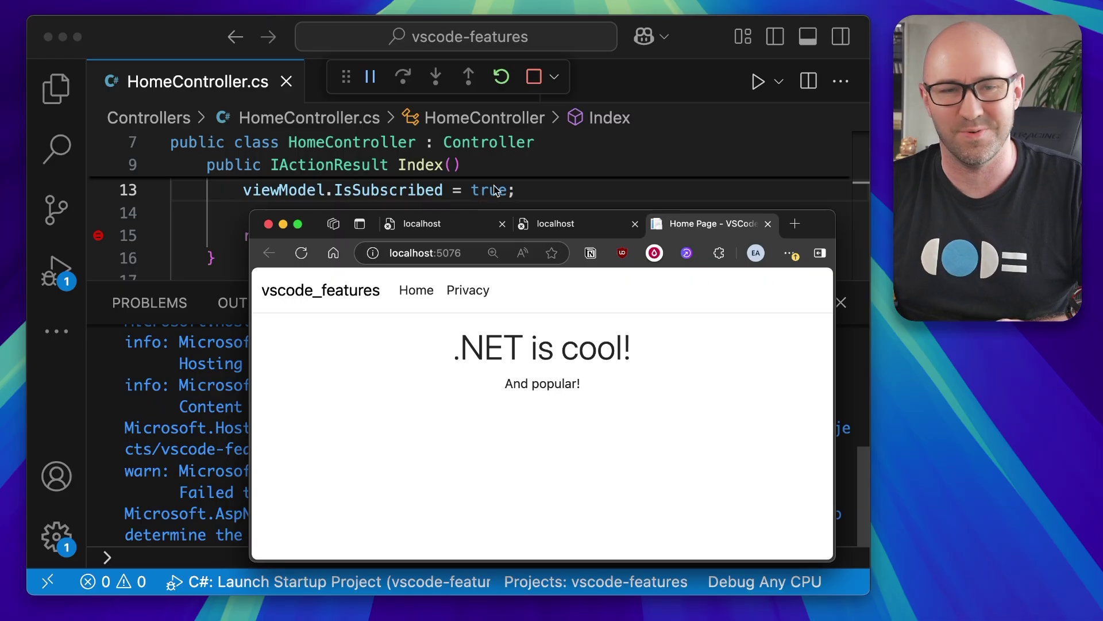
Step: Stop debugging, change IsSubscribed from true to false on line 13, and rerun
{"action": "left_click", "coordinate": [533, 79]}
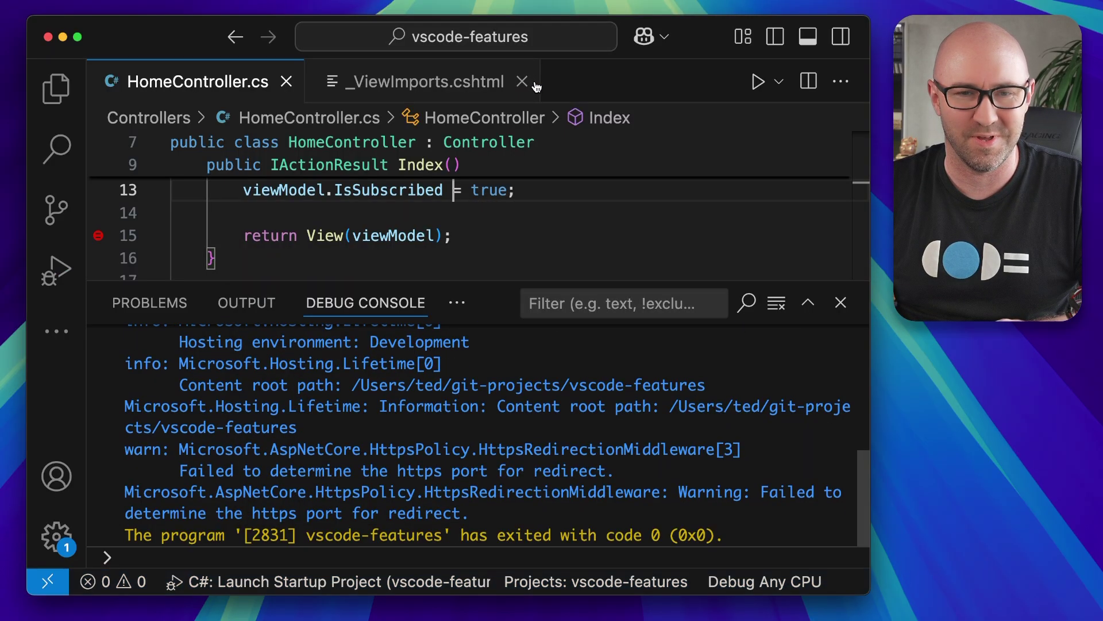
{"action": "double_click", "coordinate": [492, 191]}
{"action": "type", "text": "false"}
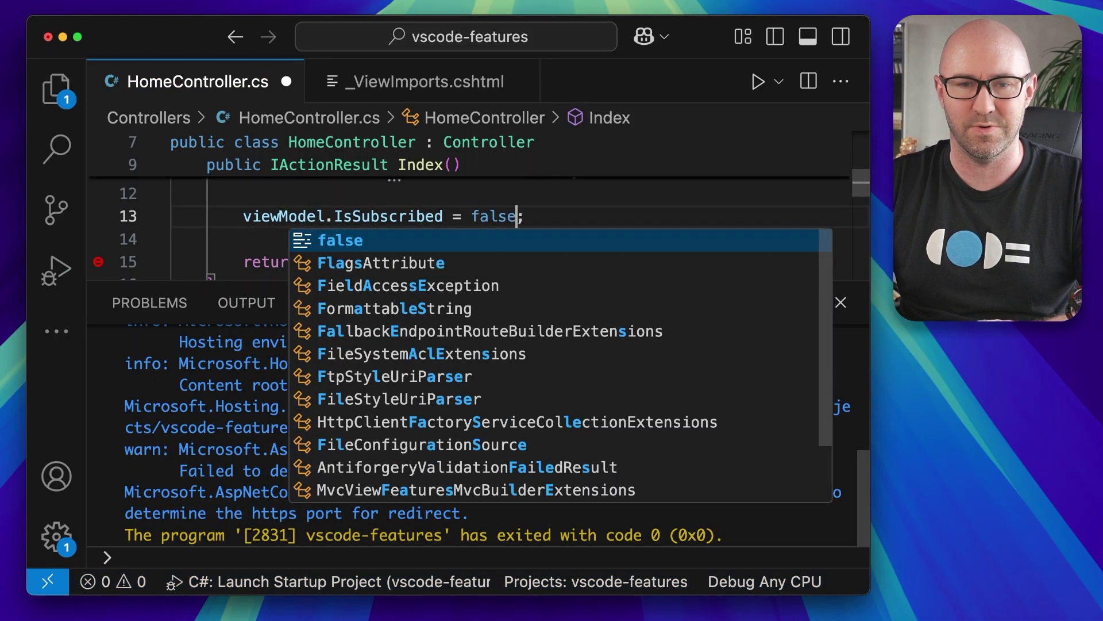
{"action": "left_click", "coordinate": [586, 204]}
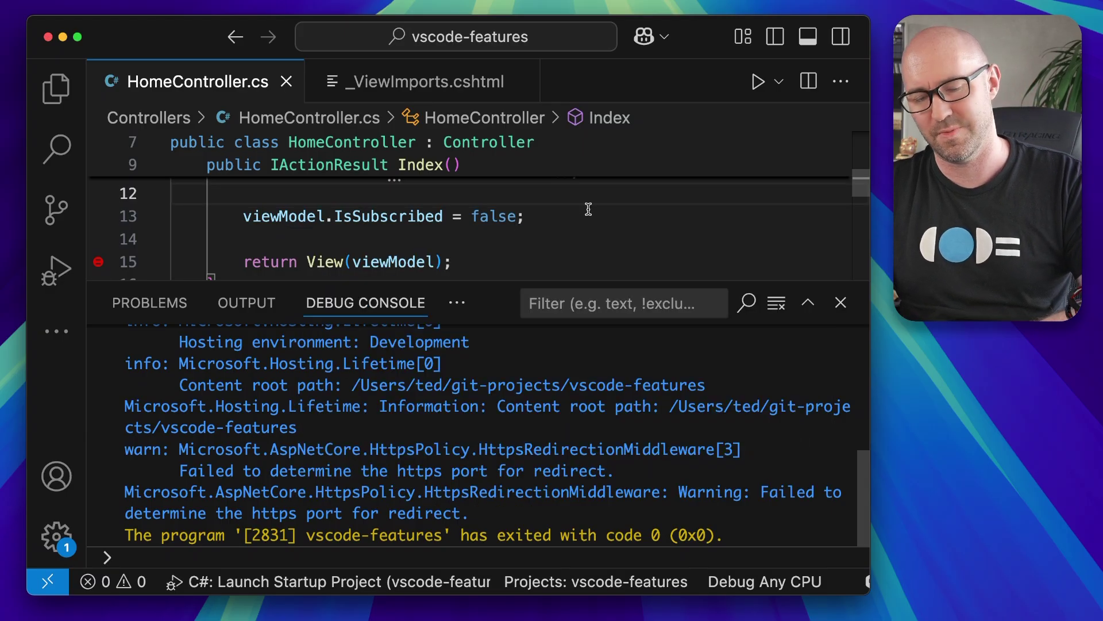
{"action": "key", "text": "F5"}
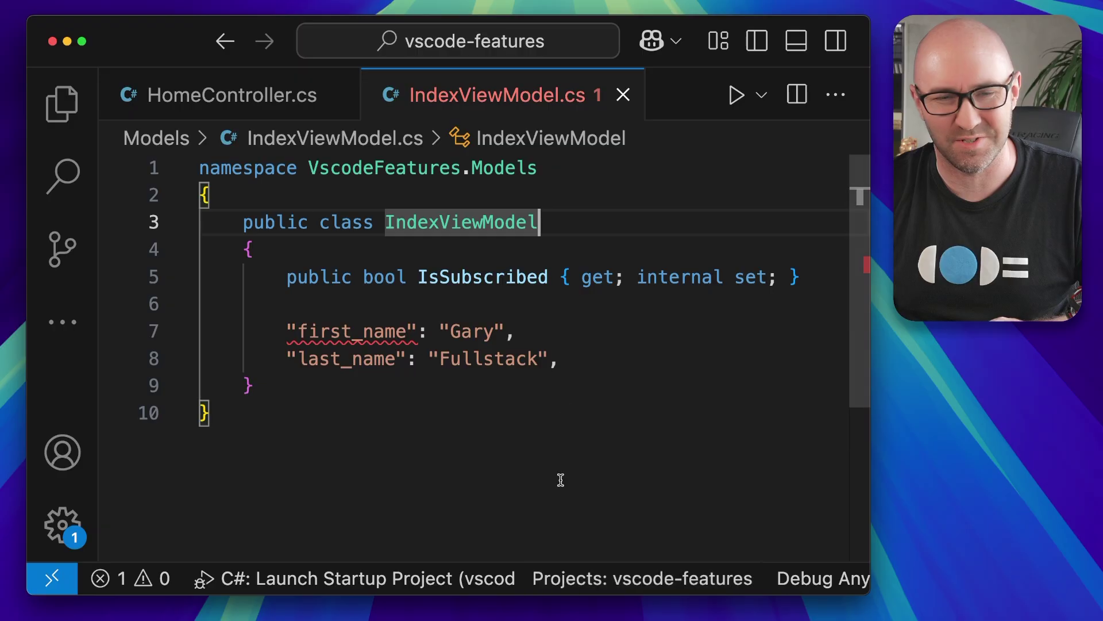
Step: Recall the earlier regex search and reveal its replacement pattern in Find/Replace
{"action": "left_click_drag", "start_coordinate": [559, 361], "coordinate": [295, 339]}
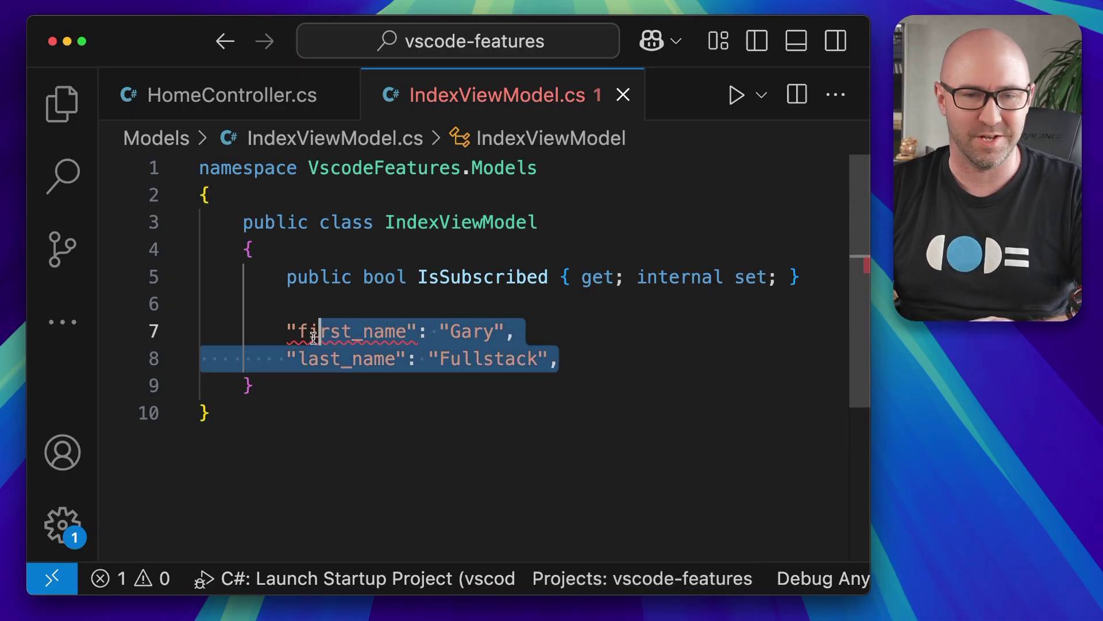
{"action": "left_click", "coordinate": [520, 301]}
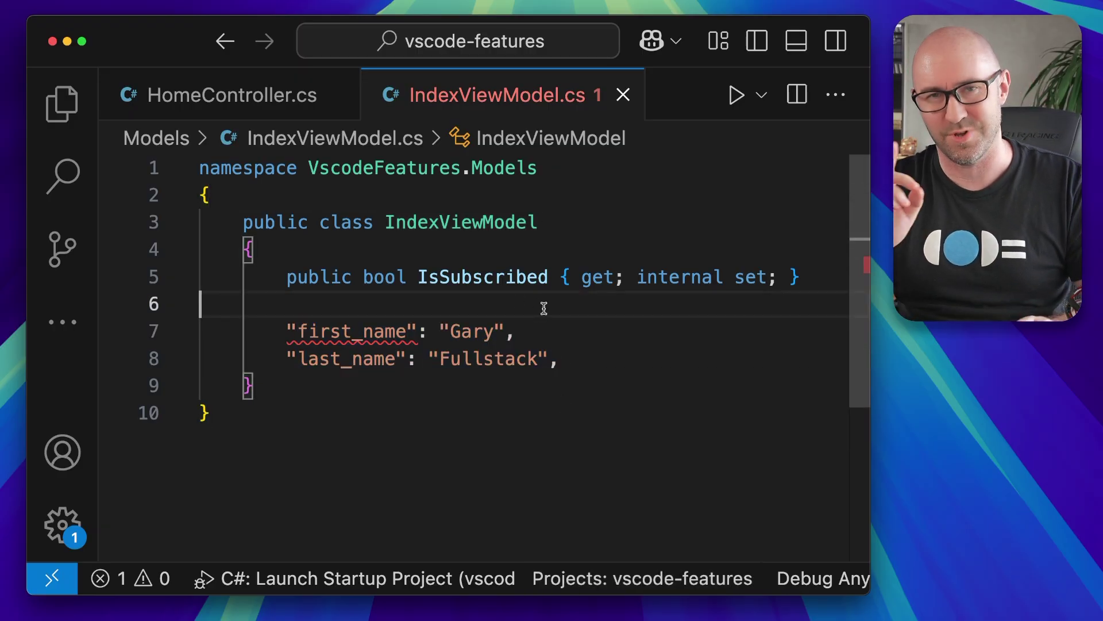
{"action": "key", "text": "super+shift+p"}
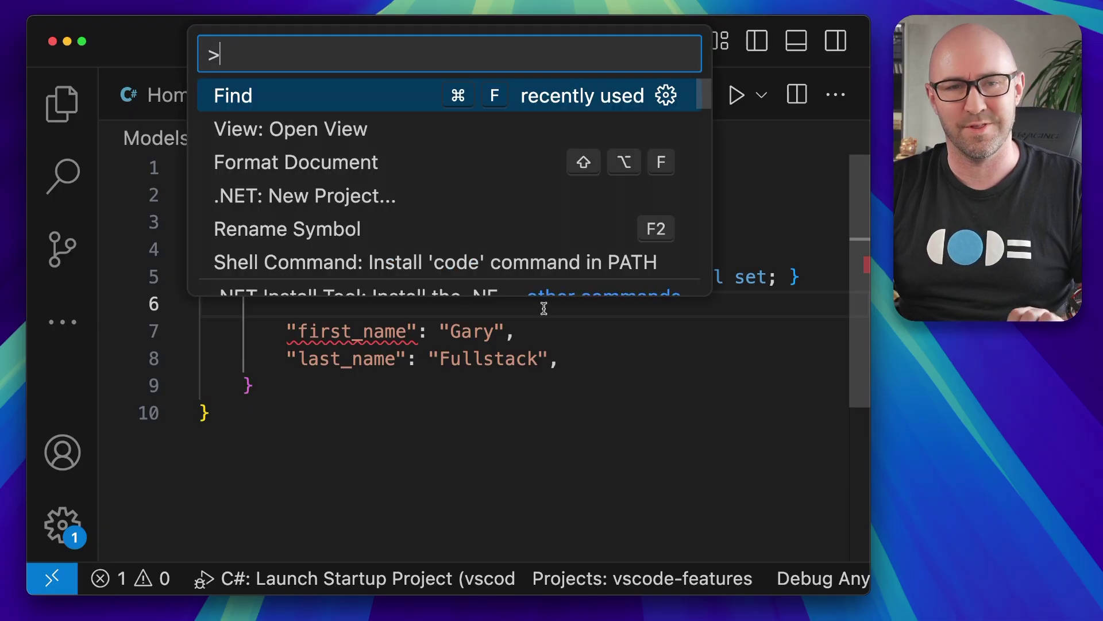
{"action": "key", "text": "Return"}
{"action": "left_click", "coordinate": [215, 179]}
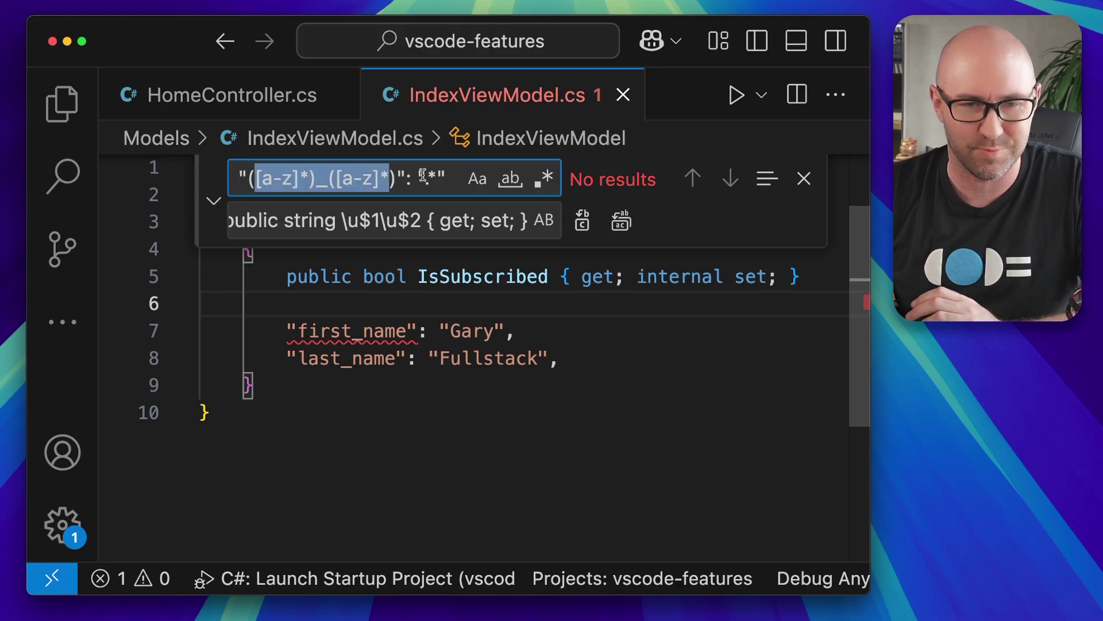
{"action": "left_click_drag", "start_coordinate": [309, 221], "coordinate": [415, 221]}
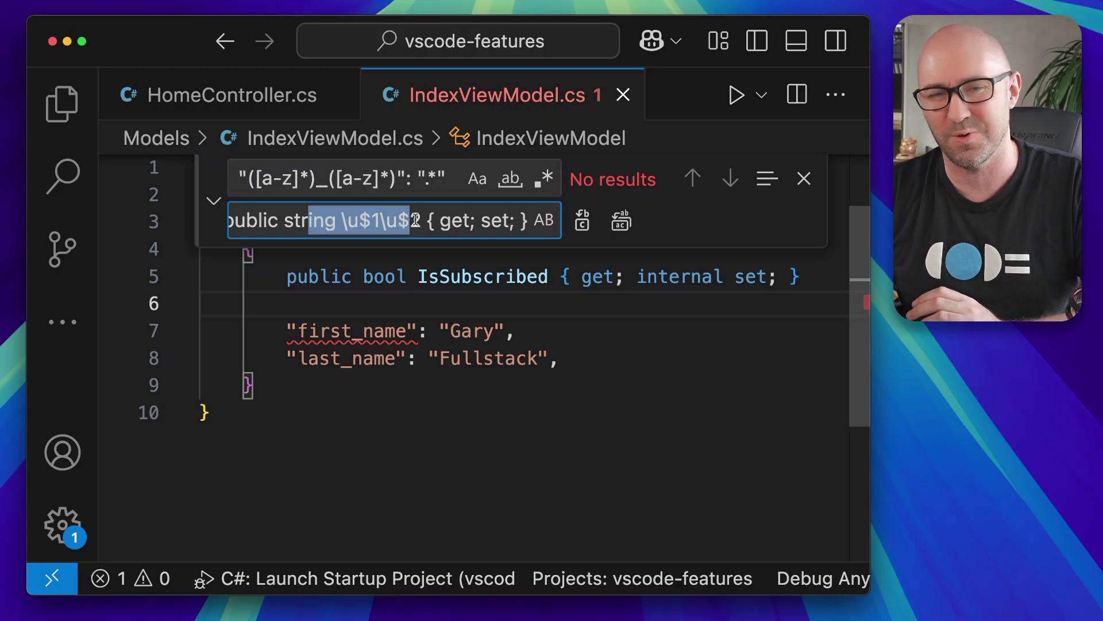
{"action": "left_click", "coordinate": [463, 221]}
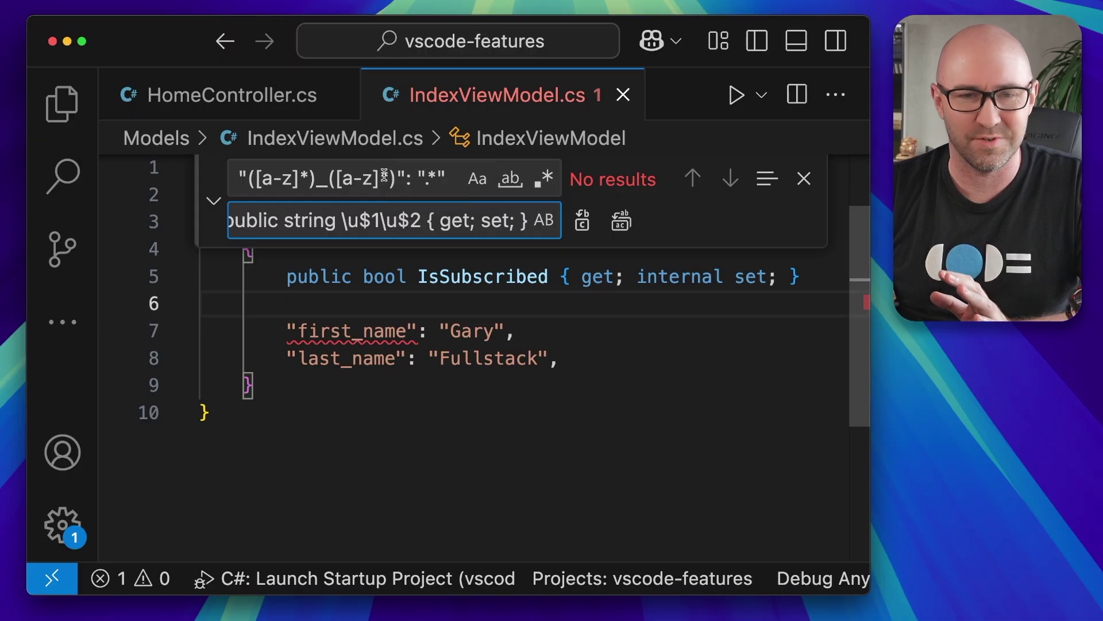
Step: With regex on, replace the JSON lines with FirstName and LastName properties and remove the trailing commas
{"action": "left_click", "coordinate": [544, 187]}
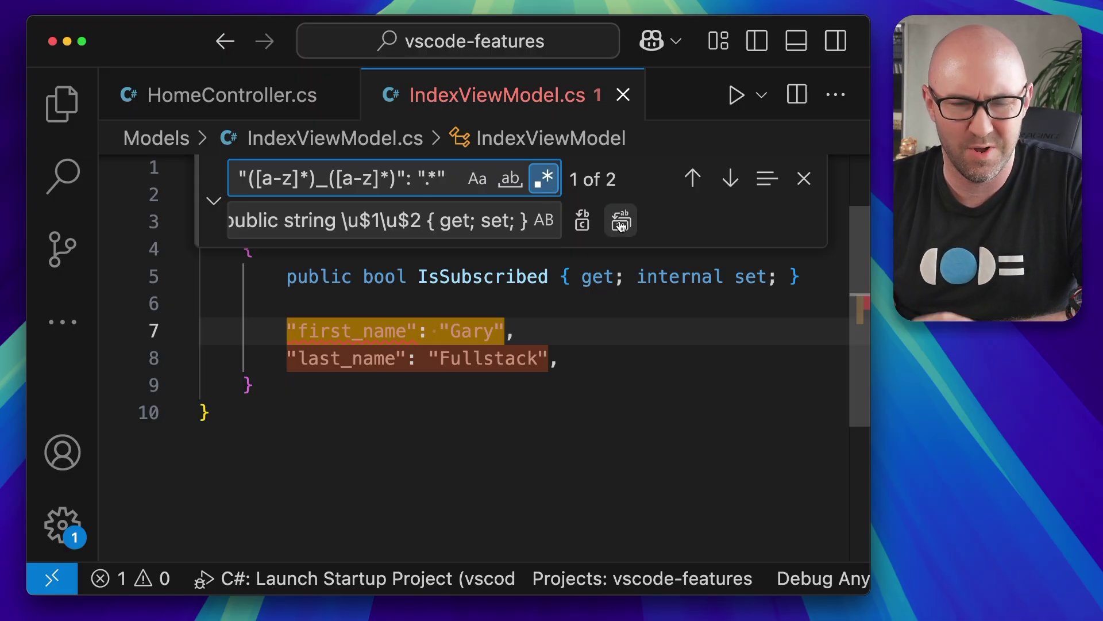
{"action": "left_click", "coordinate": [586, 224]}
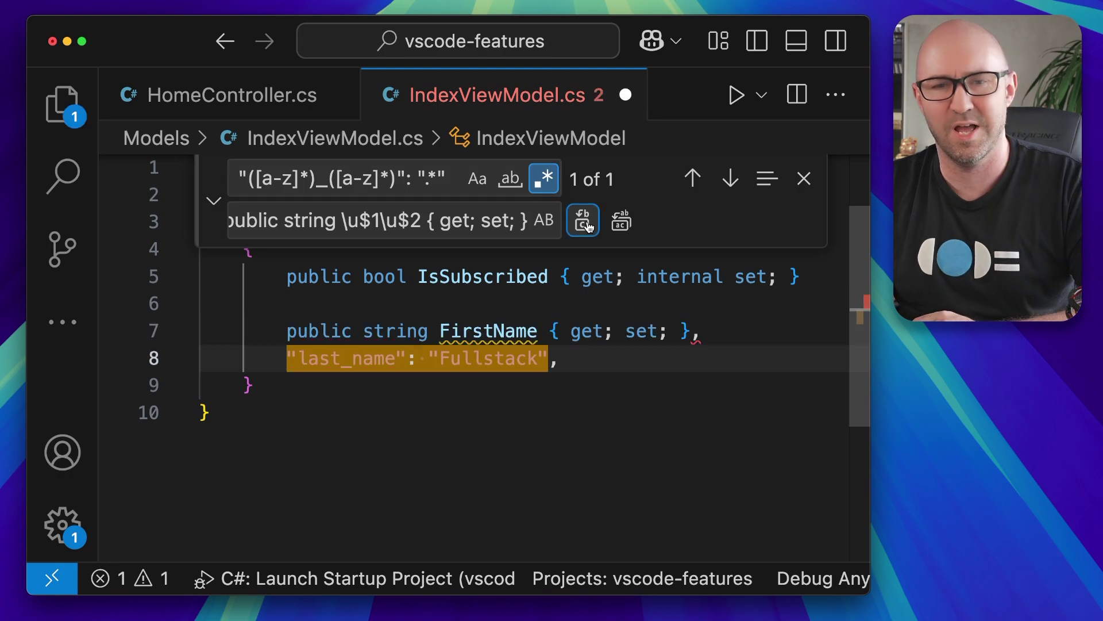
{"action": "left_click", "coordinate": [585, 224]}
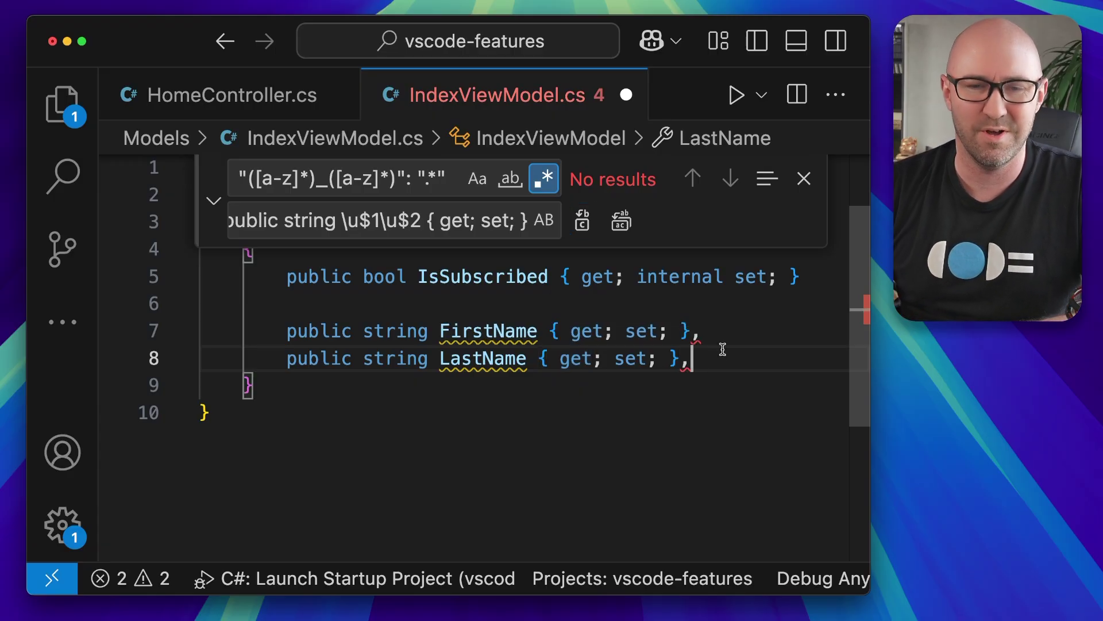
{"action": "key", "text": "BackSpace"}
{"action": "key", "text": "Up"}
{"action": "key", "text": "End"}
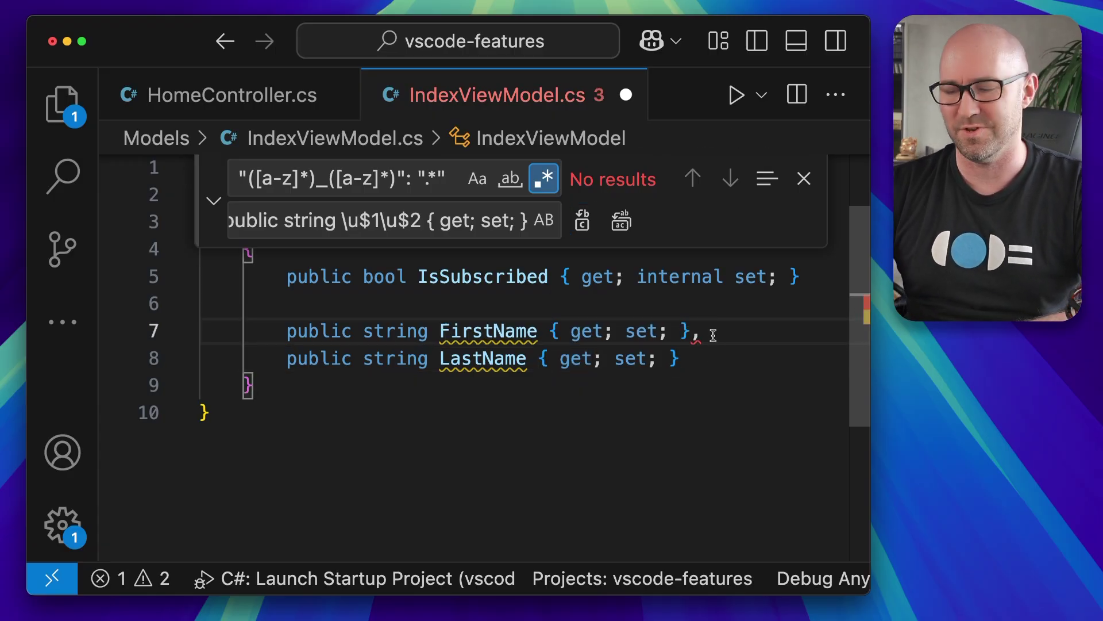
{"action": "key", "text": "BackSpace"}
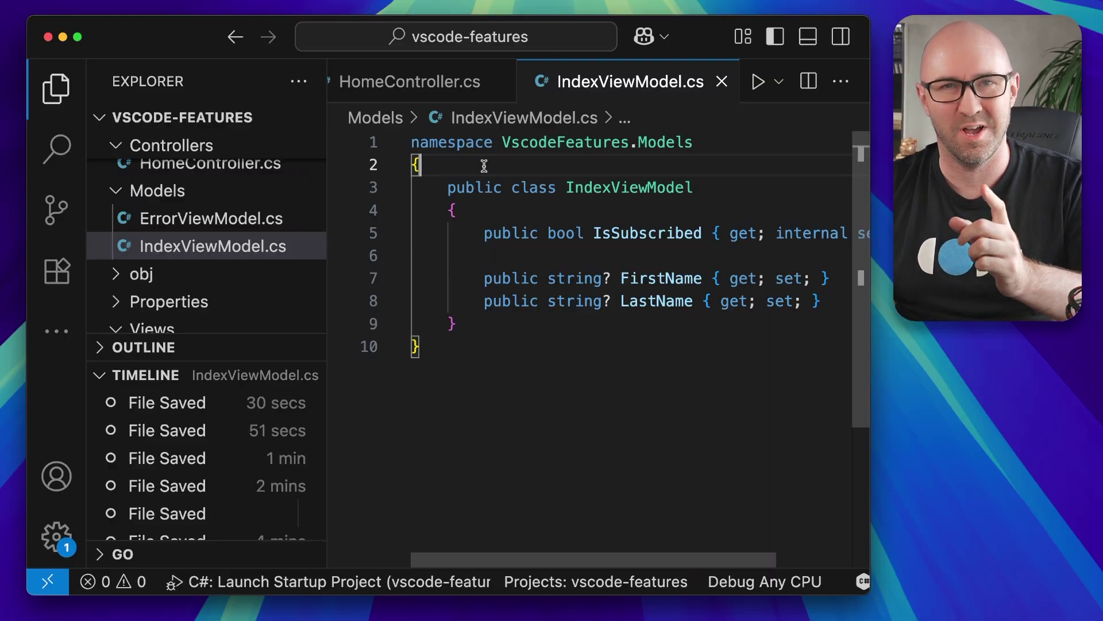
Step: Open and close the Copilot chat panel, then click into IndexViewModel's code
{"action": "left_click", "coordinate": [645, 38]}
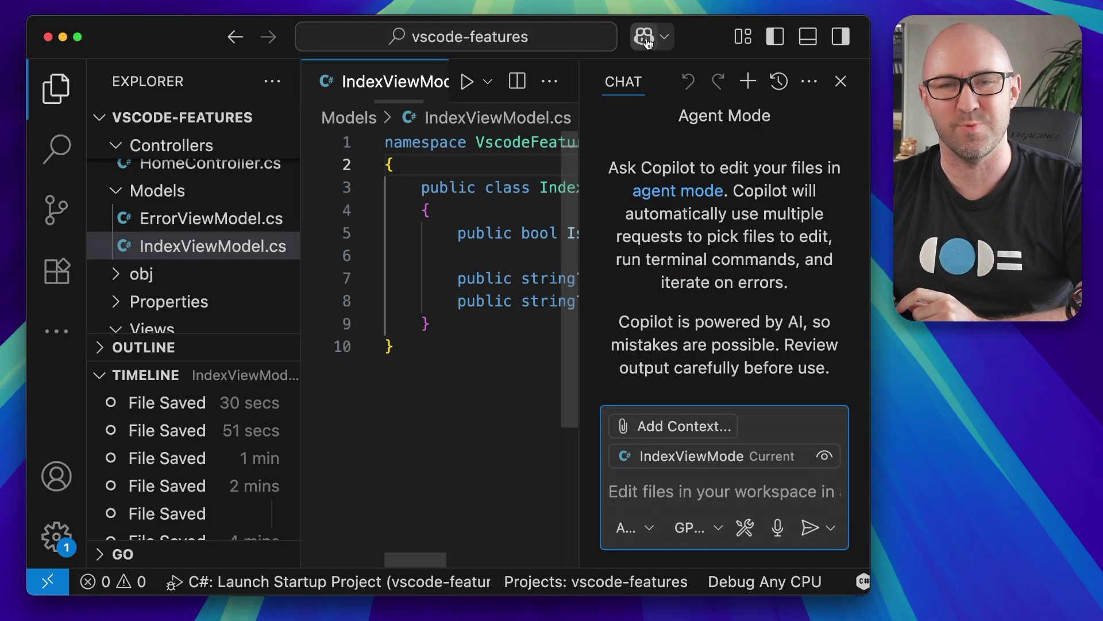
{"action": "left_click", "coordinate": [646, 39]}
{"action": "left_click", "coordinate": [690, 177]}
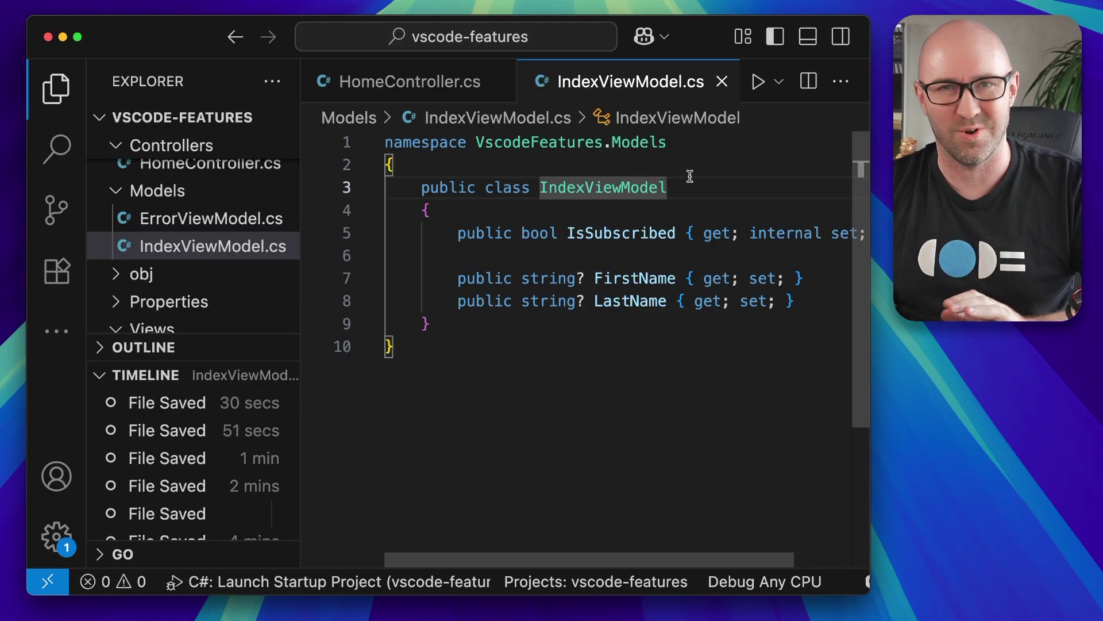
{"action": "left_click", "coordinate": [669, 152]}
Step: Uninstall the GitHub Copilot extension from the Extensions view
{"action": "left_click", "coordinate": [212, 246]}
{"action": "left_click", "coordinate": [56, 331]}
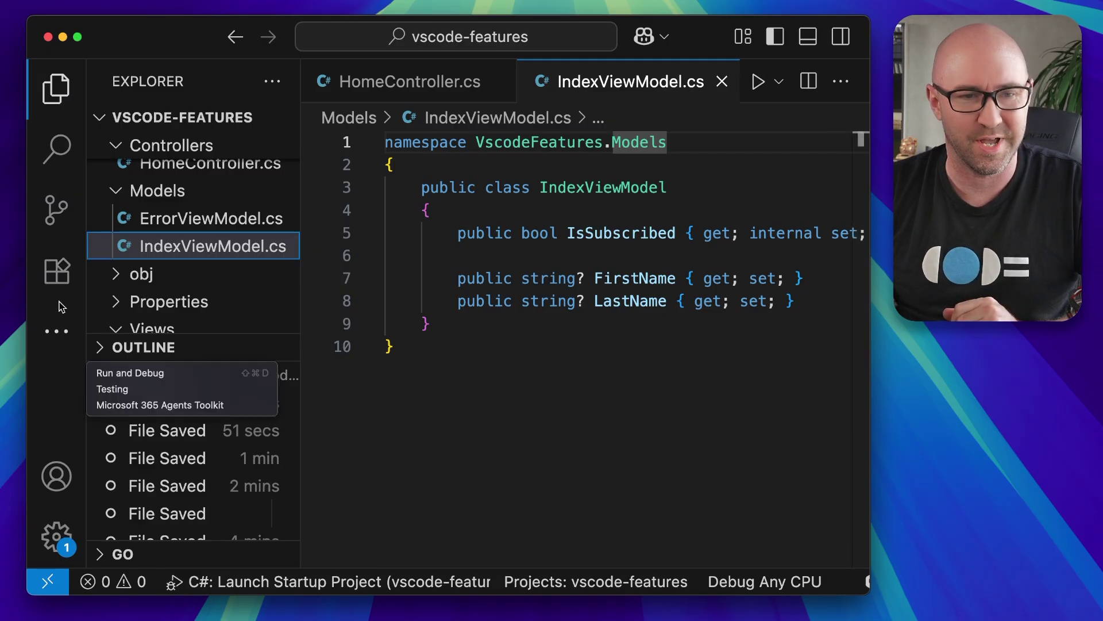
{"action": "left_click", "coordinate": [57, 331]}
{"action": "left_click", "coordinate": [55, 271]}
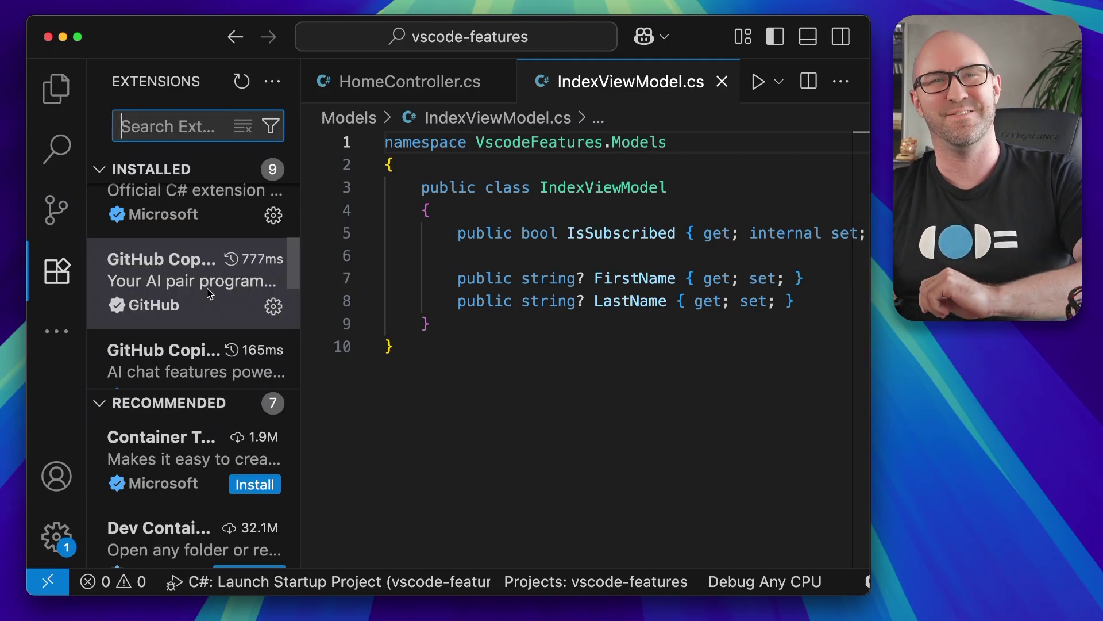
{"action": "mouse_move", "coordinate": [192, 282]}
{"action": "left_click", "coordinate": [274, 308]}
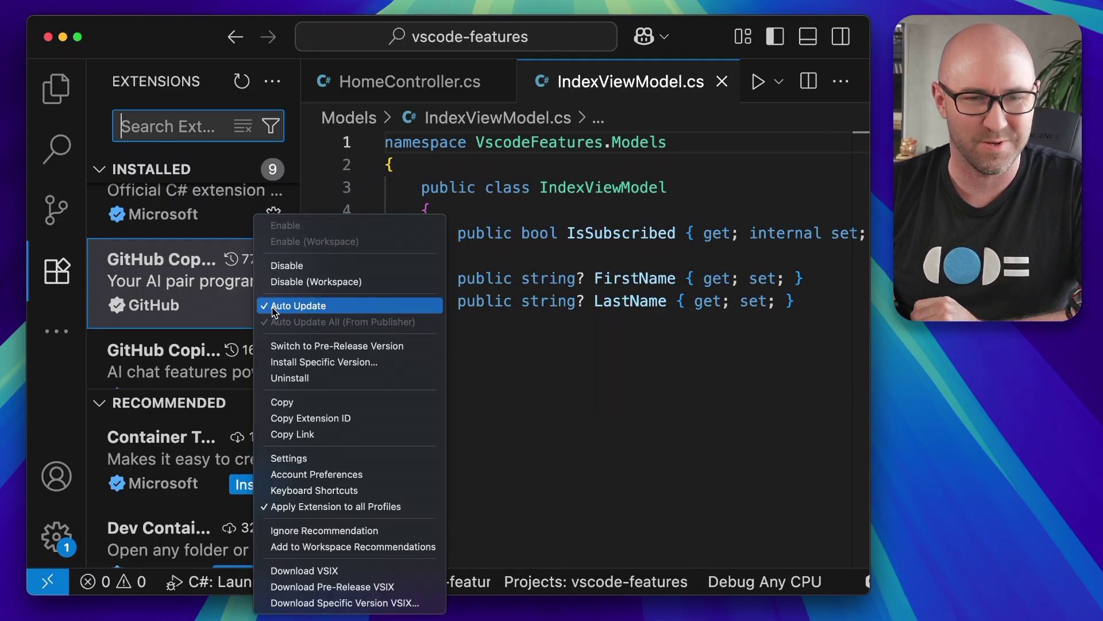
{"action": "left_click", "coordinate": [328, 377]}
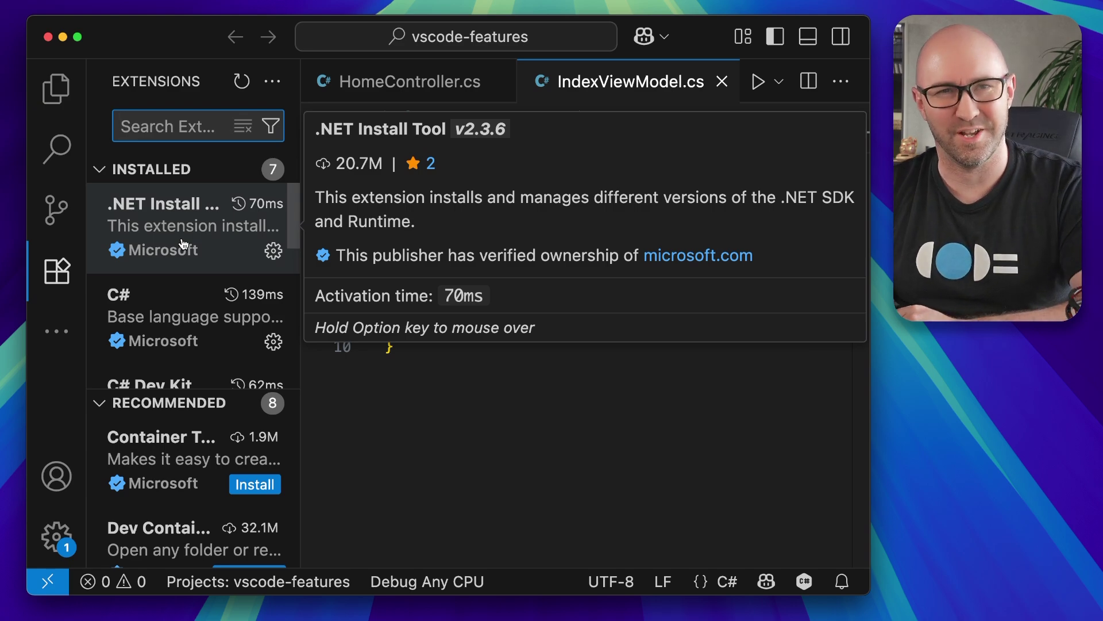
{"action": "scroll", "coordinate": [184, 246], "scroll_direction": "down", "scroll_amount": 5}
{"action": "scroll", "coordinate": [184, 247], "scroll_direction": "up", "scroll_amount": 5}
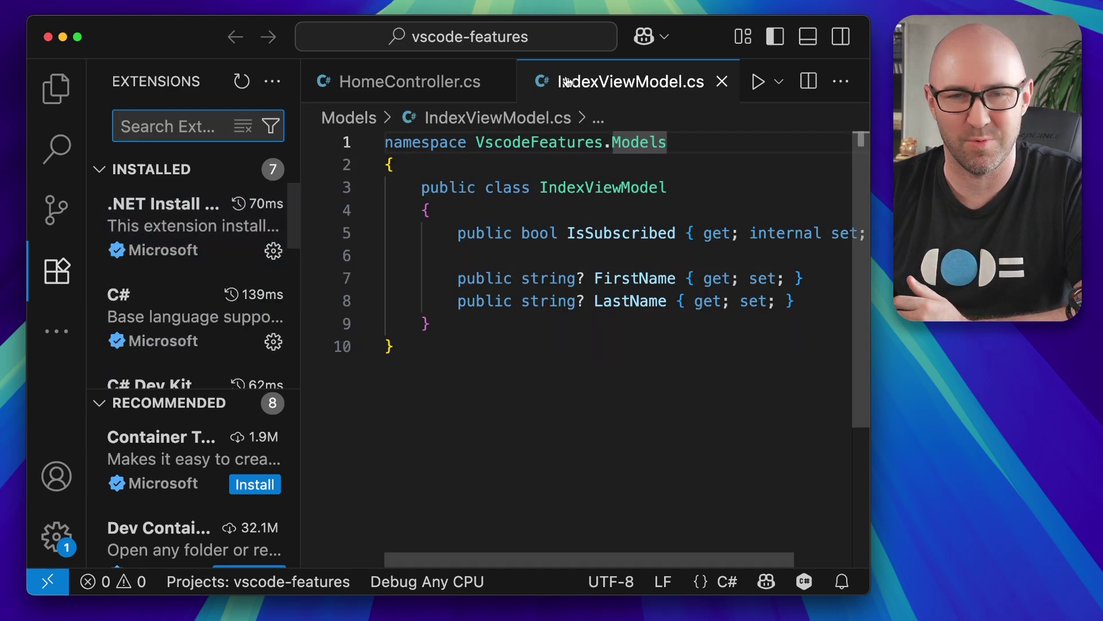
Step: Hide Copilot from the title-bar Copilot dropdown and confirm
{"action": "left_click", "coordinate": [663, 37]}
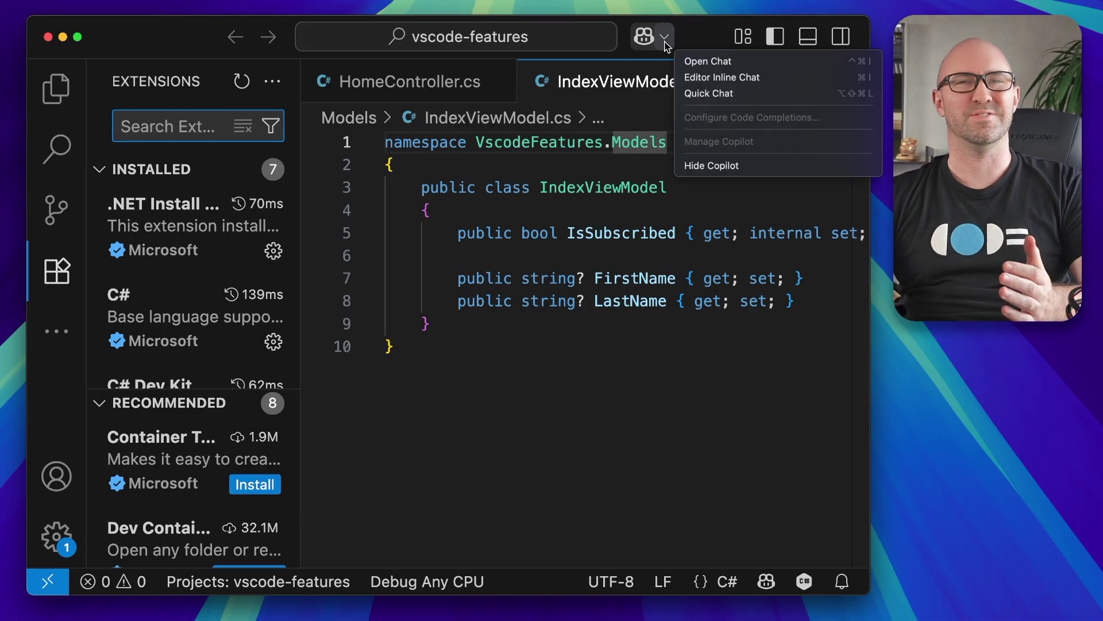
{"action": "left_click", "coordinate": [740, 166]}
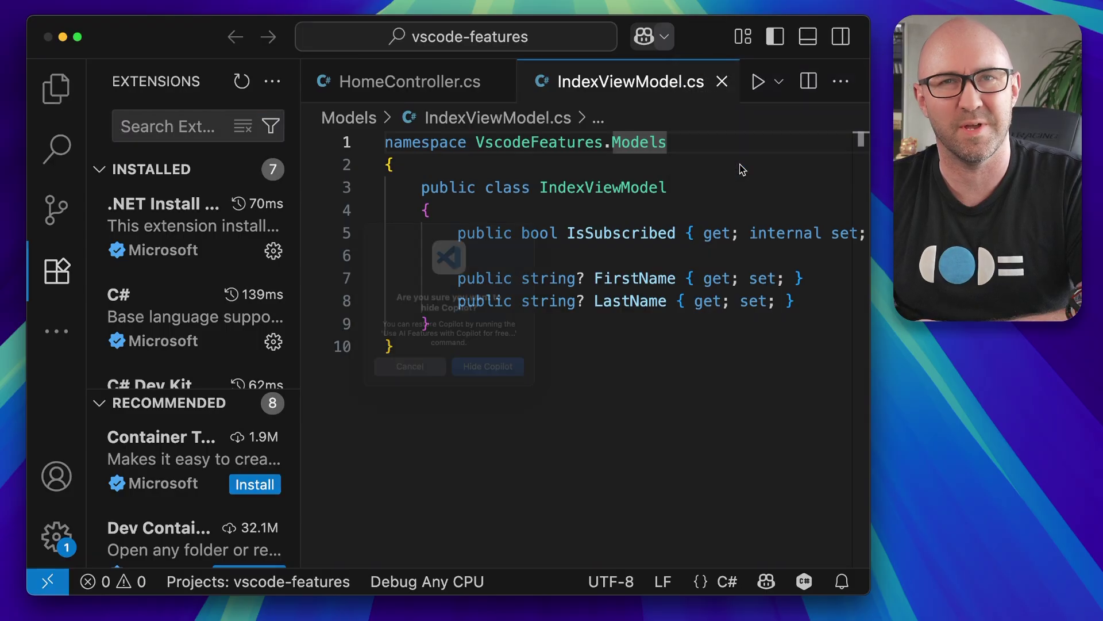
{"action": "left_click", "coordinate": [494, 374]}
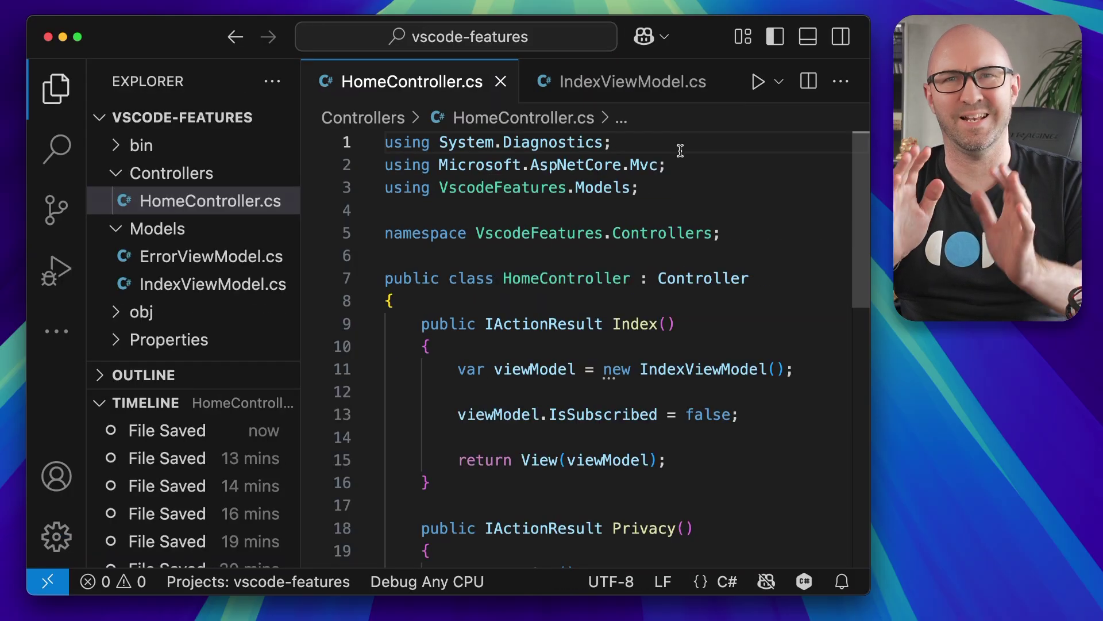
Step: Review the Copilot options dropdown and the status-bar Copilot usage summary
{"action": "left_click", "coordinate": [660, 37]}
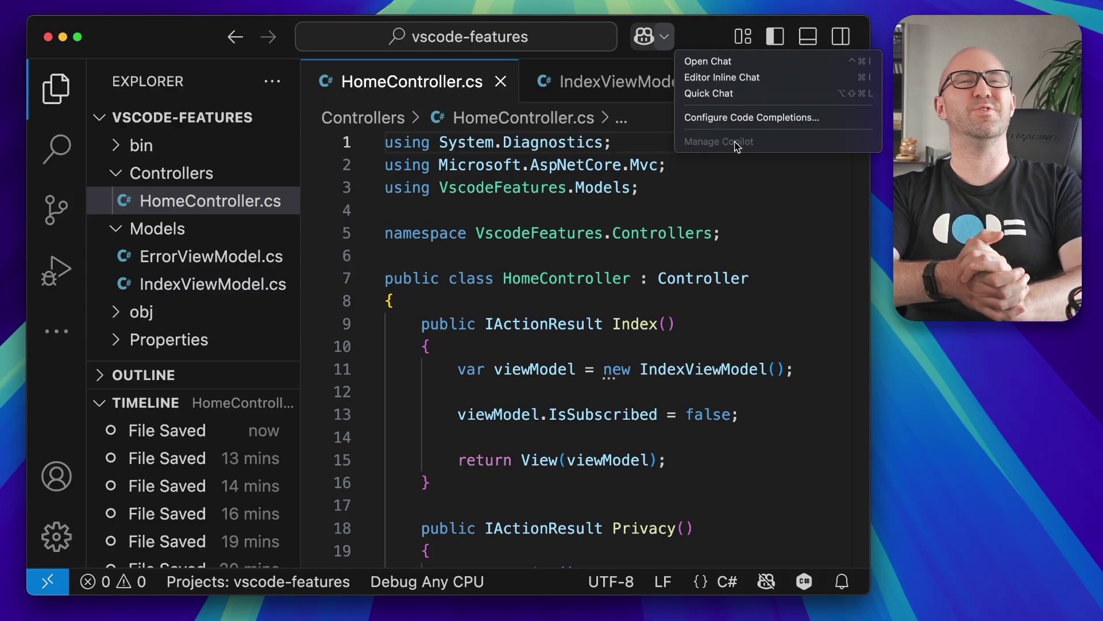
{"action": "left_click", "coordinate": [698, 324]}
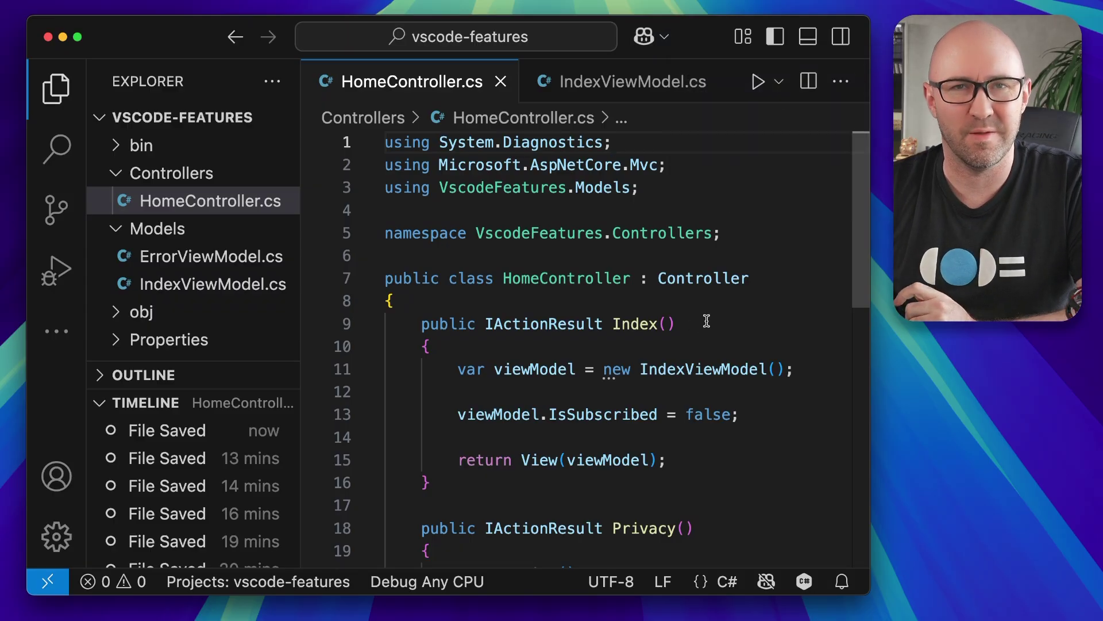
{"action": "left_click", "coordinate": [766, 582]}
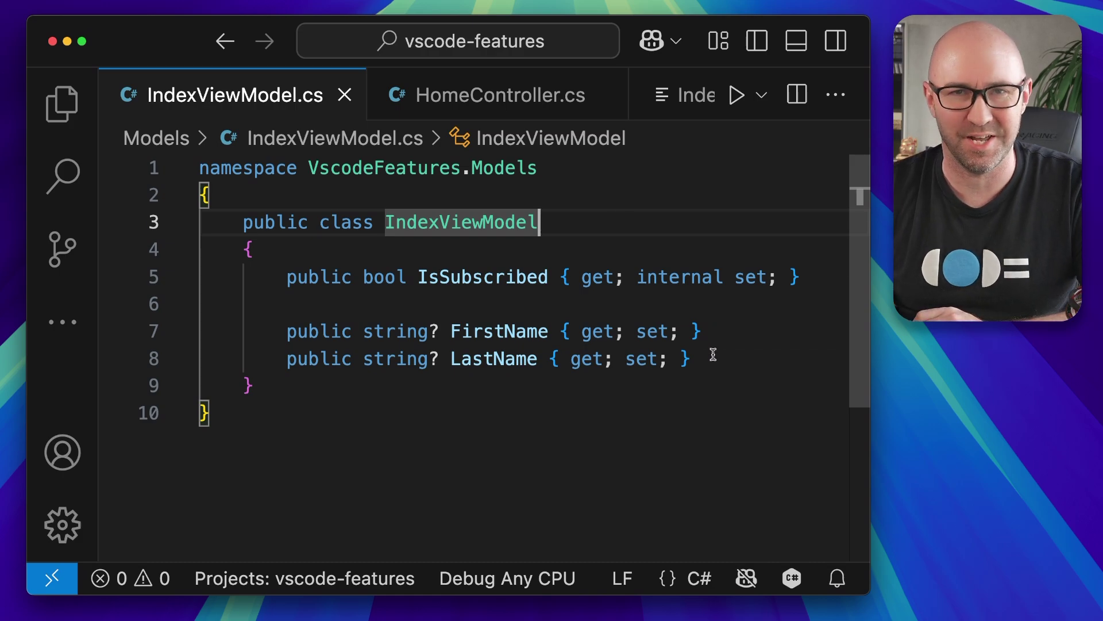
Step: Add a LikedVideo bool property with get and set accessors after LastName, and save
{"action": "left_click", "coordinate": [713, 354]}
{"action": "key", "text": "Return"}
{"action": "type", "text": "public b"}
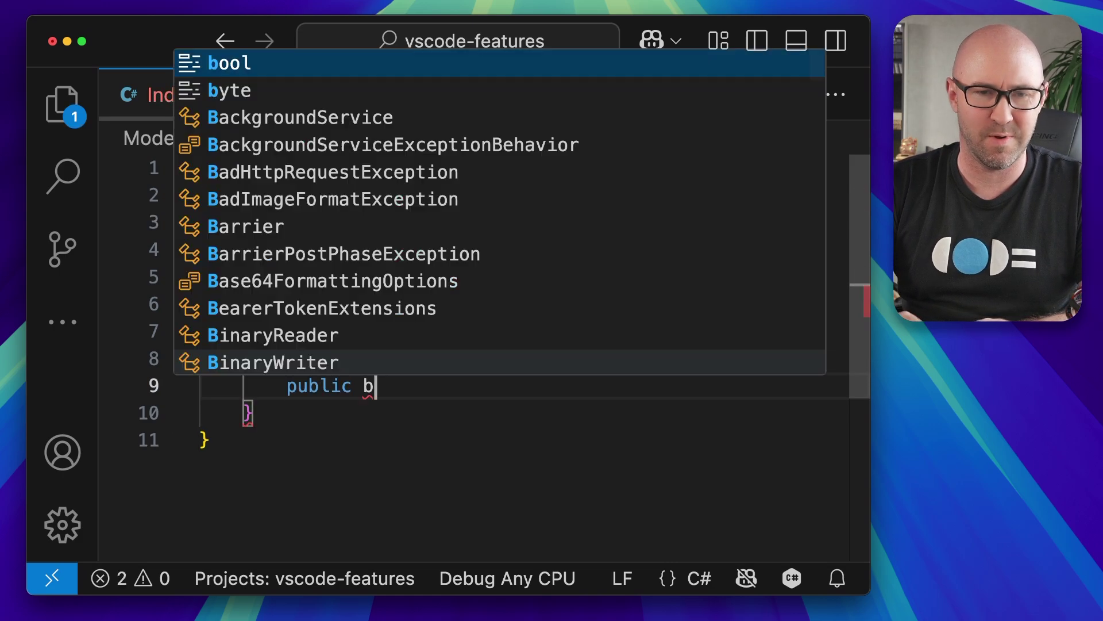
{"action": "type", "text": "ool LikedVideo "}
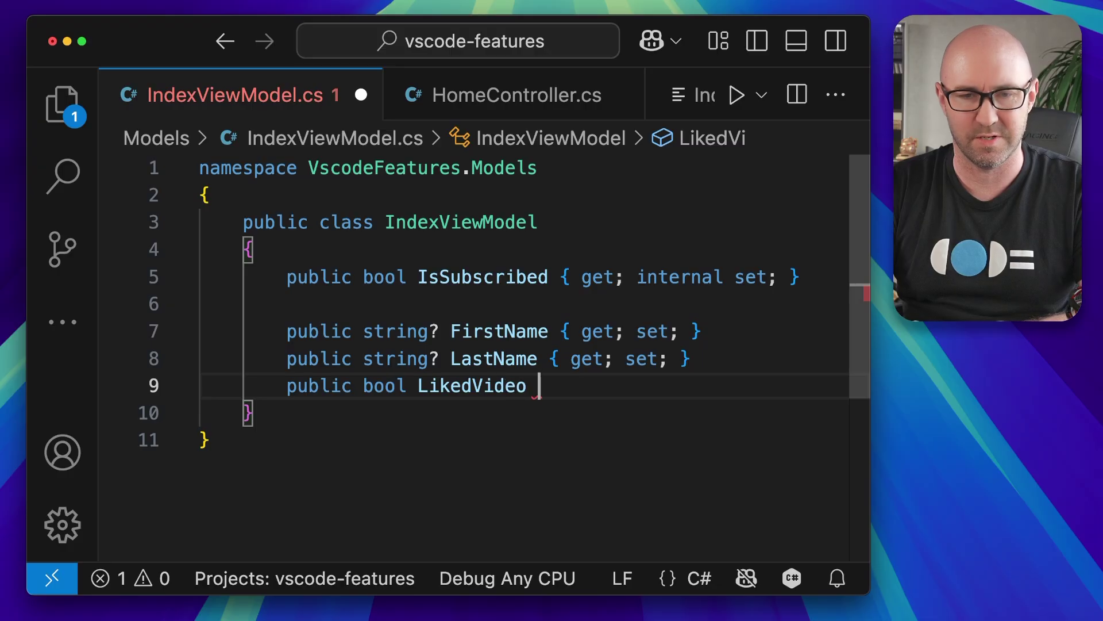
{"action": "type", "text": "{ get; set;"}
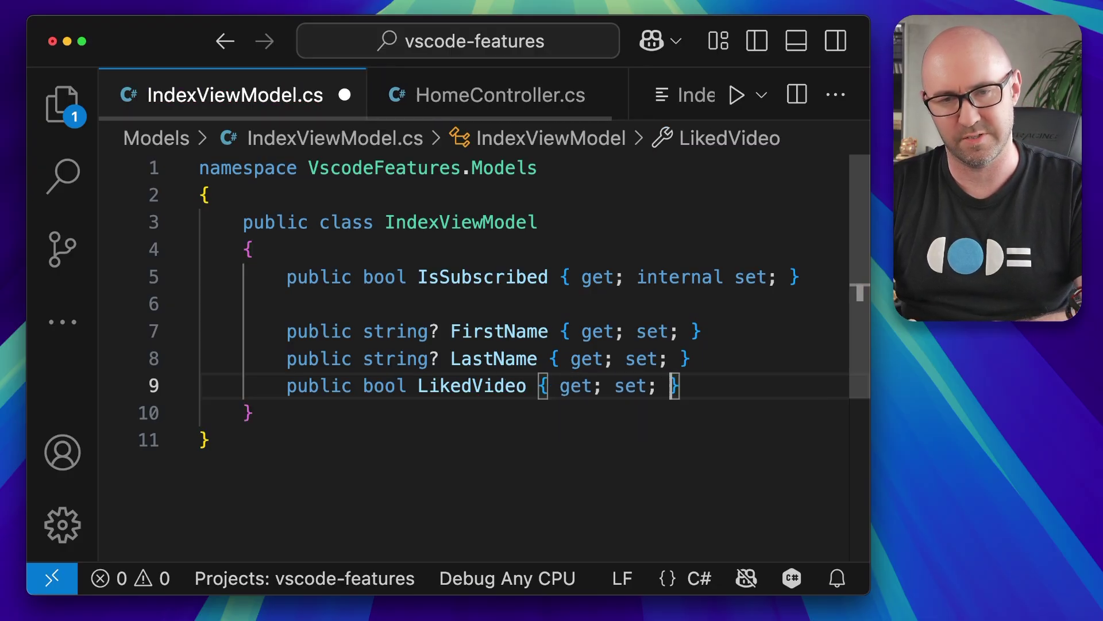
{"action": "key", "text": "super+s"}
Step: Switch between the Index.cshtml, HomeController.cs and IndexViewModel.cs tabs
{"action": "left_click", "coordinate": [664, 111]}
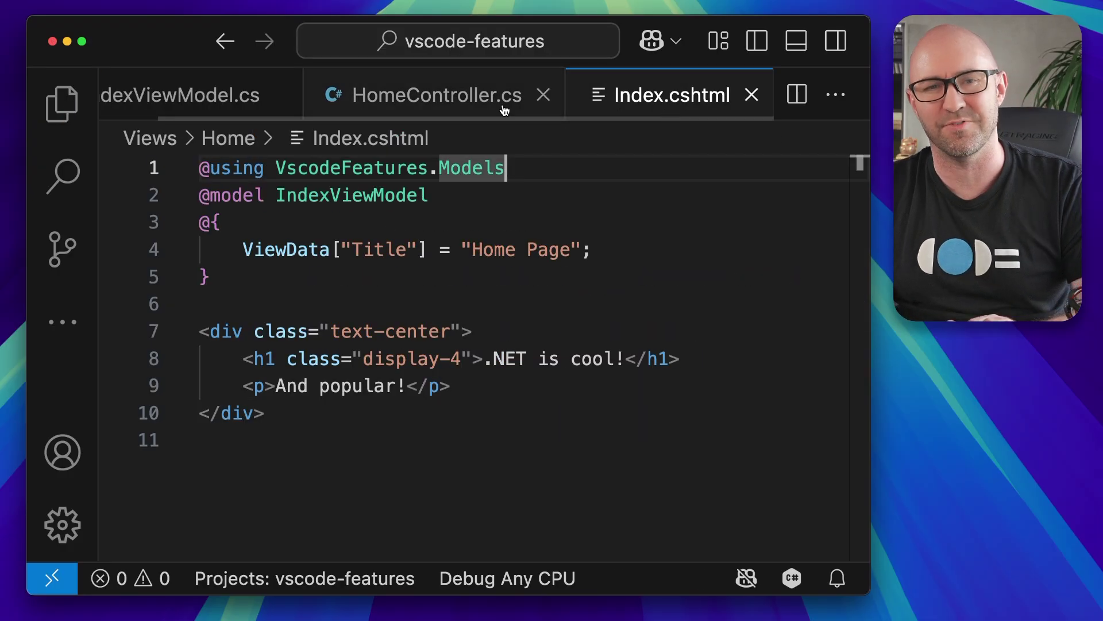
{"action": "left_click", "coordinate": [438, 113]}
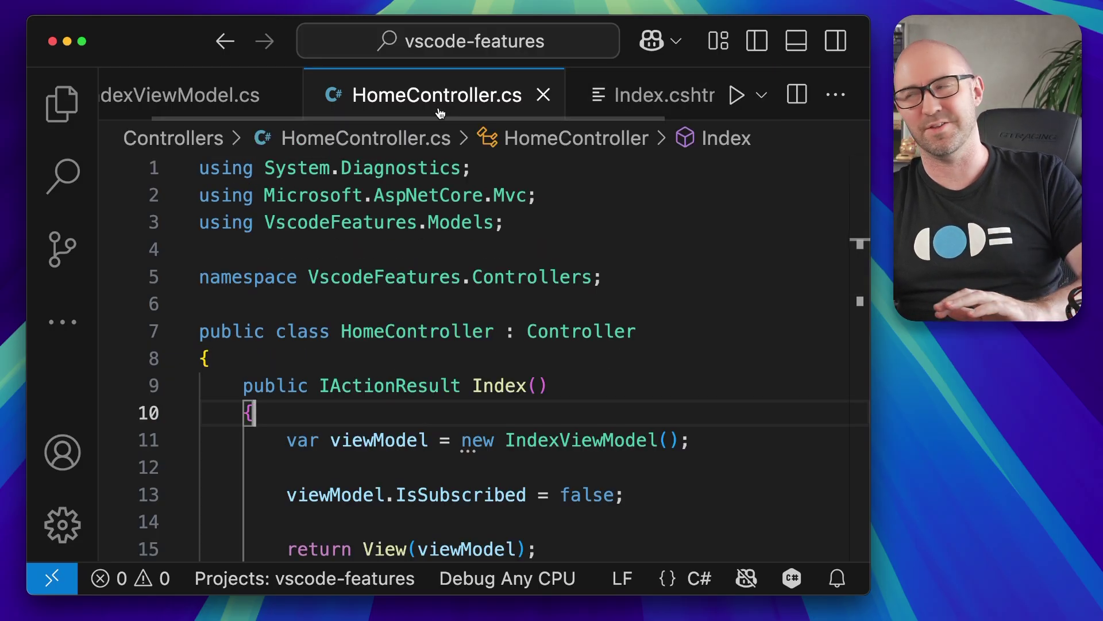
{"action": "key", "text": "super+Tab"}
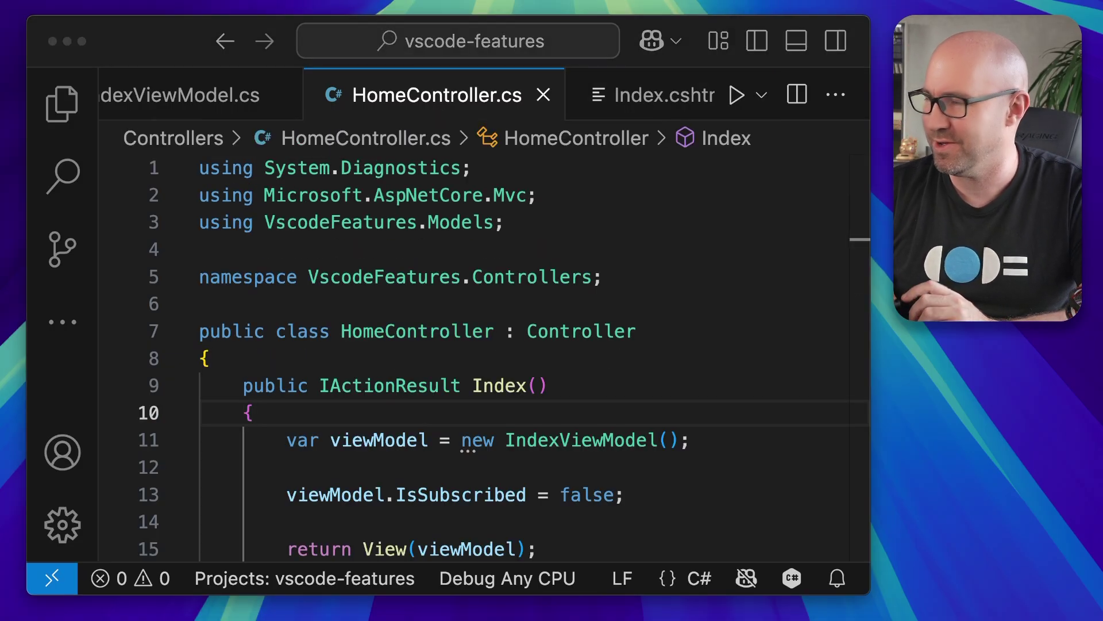
{"action": "left_click", "coordinate": [190, 106]}
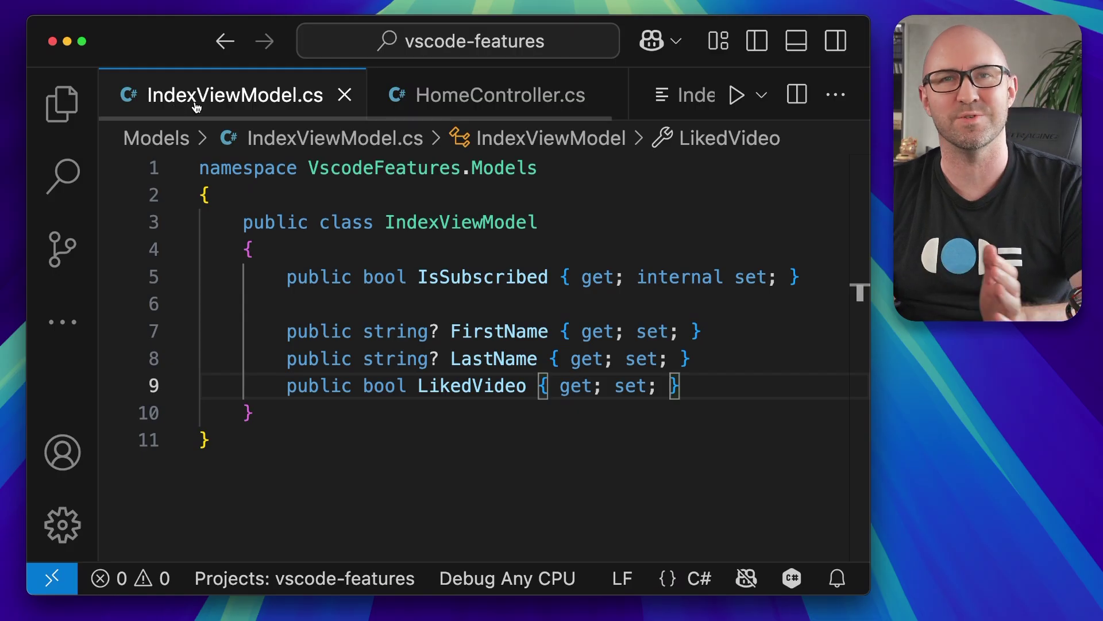
{"action": "left_click", "coordinate": [685, 95]}
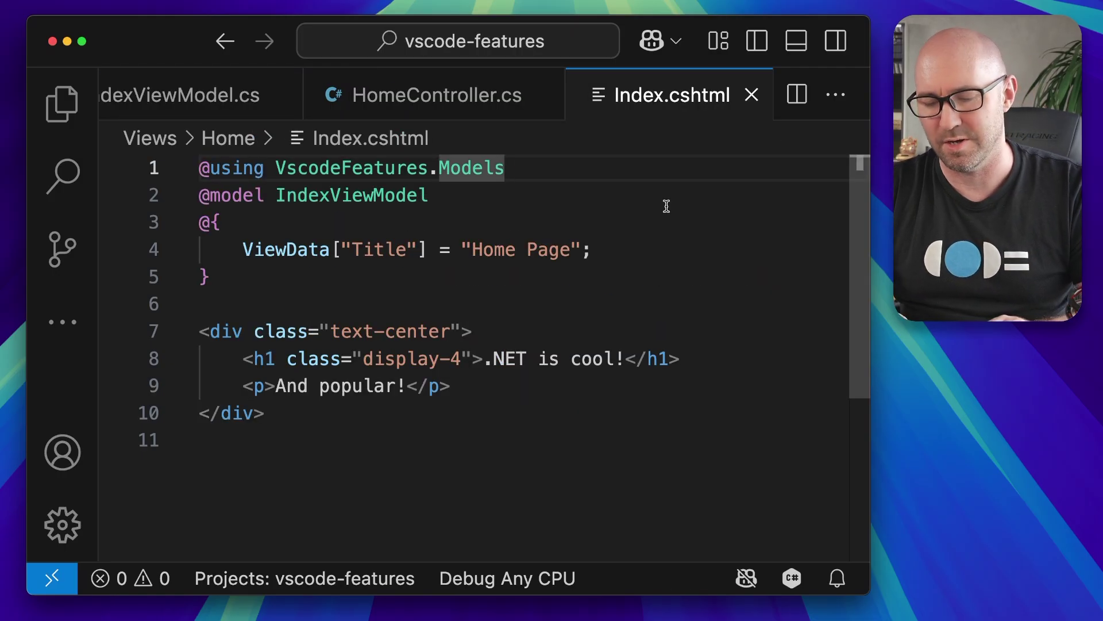
{"action": "key", "text": "super+k"}
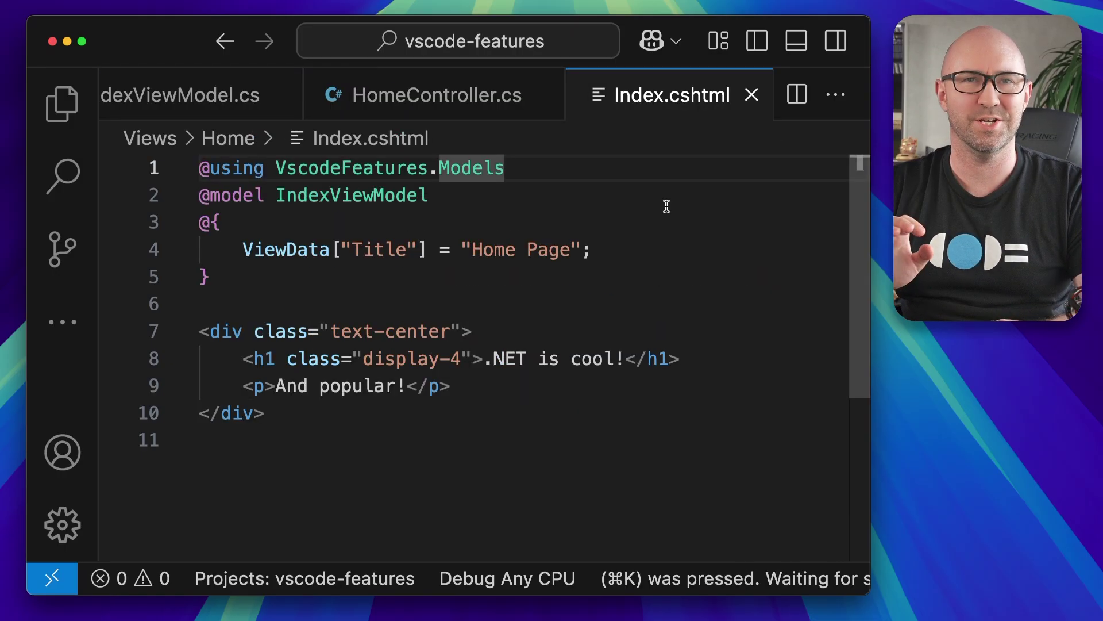
{"action": "key", "text": "super+q"}
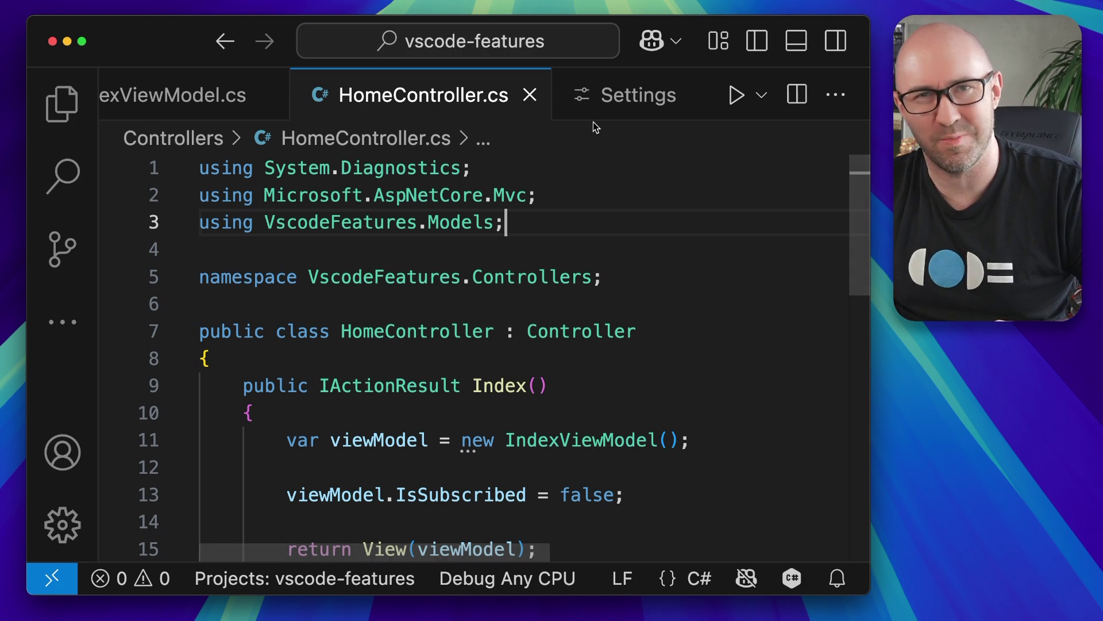
Step: Enable Editor › Sticky Scroll in Settings, then go back to HomeController.cs
{"action": "left_click", "coordinate": [604, 100]}
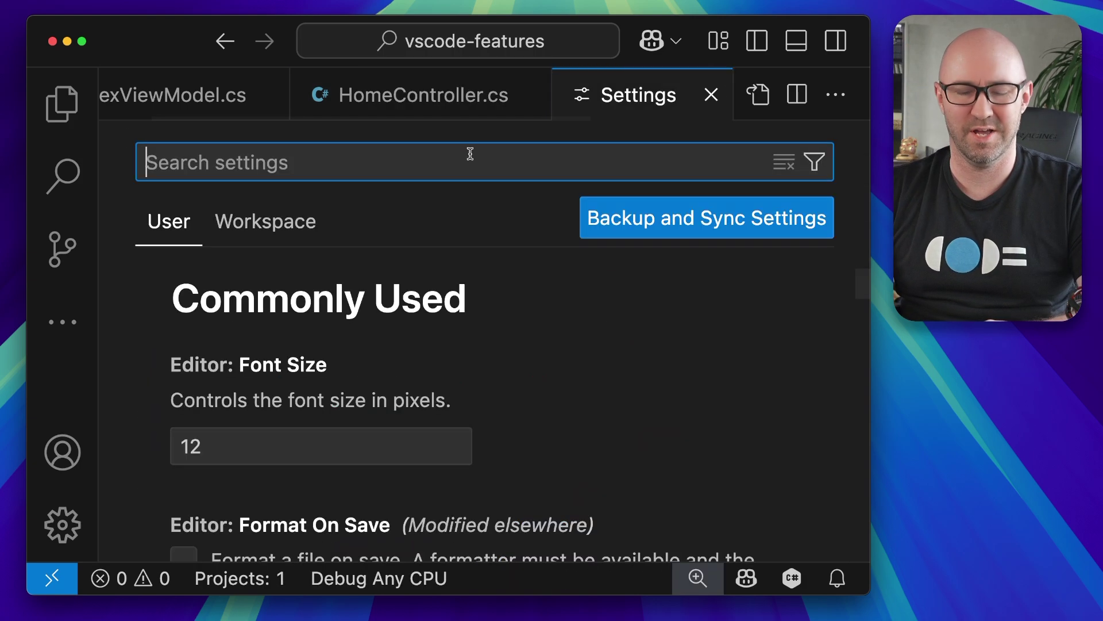
{"action": "type", "text": "stickyscro"}
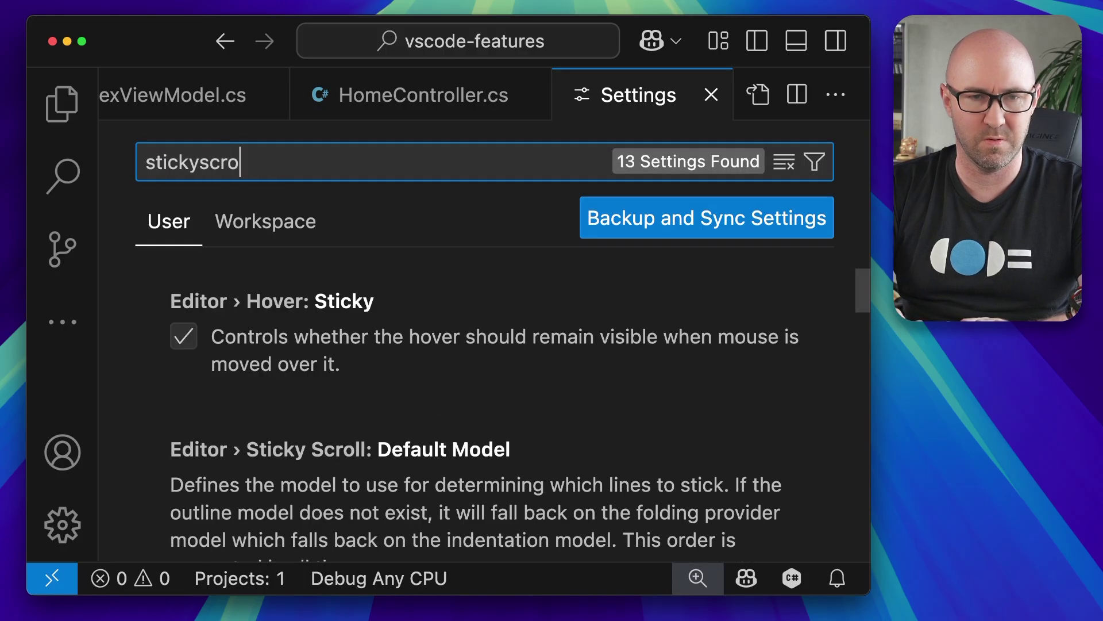
{"action": "type", "text": "ll"}
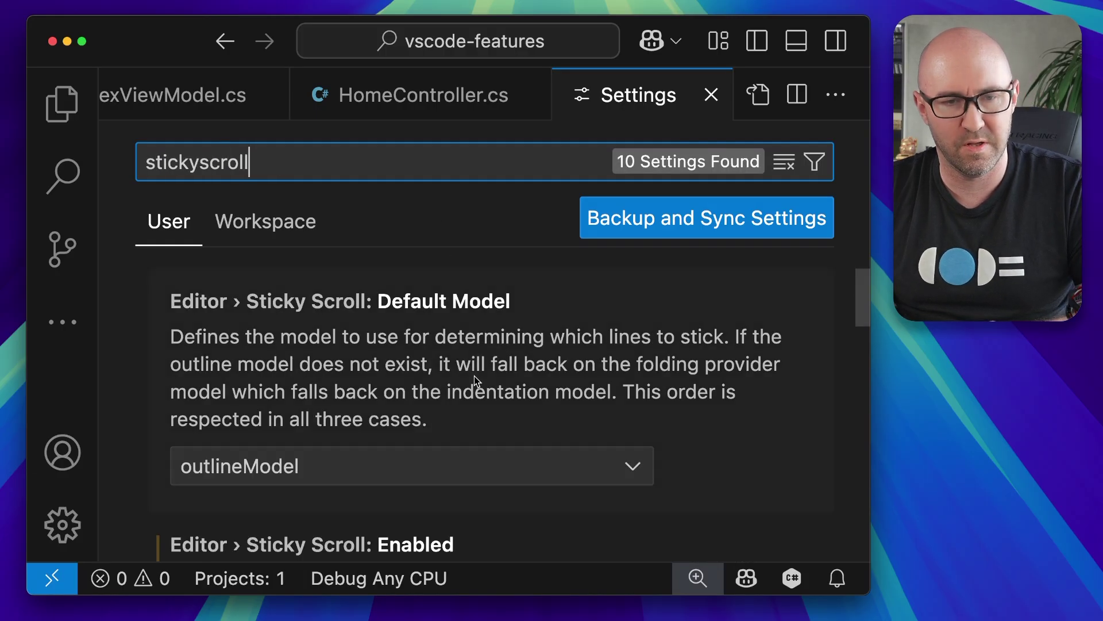
{"action": "scroll", "coordinate": [474, 376], "scroll_direction": "down", "scroll_amount": 2}
{"action": "scroll", "coordinate": [487, 416], "scroll_direction": "down", "scroll_amount": 1}
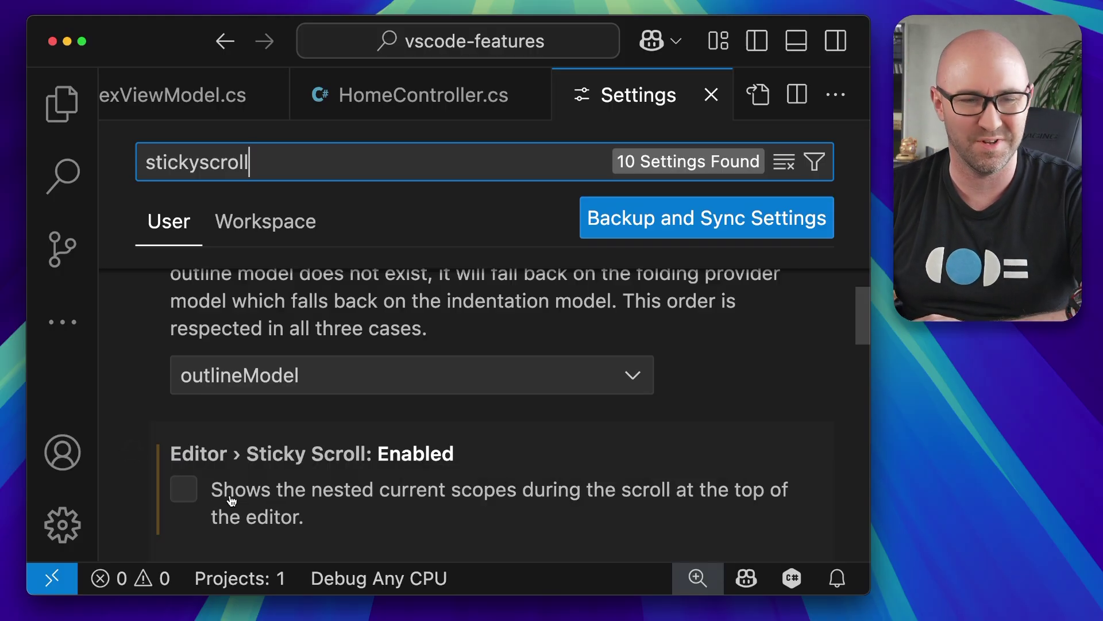
{"action": "left_click", "coordinate": [184, 490]}
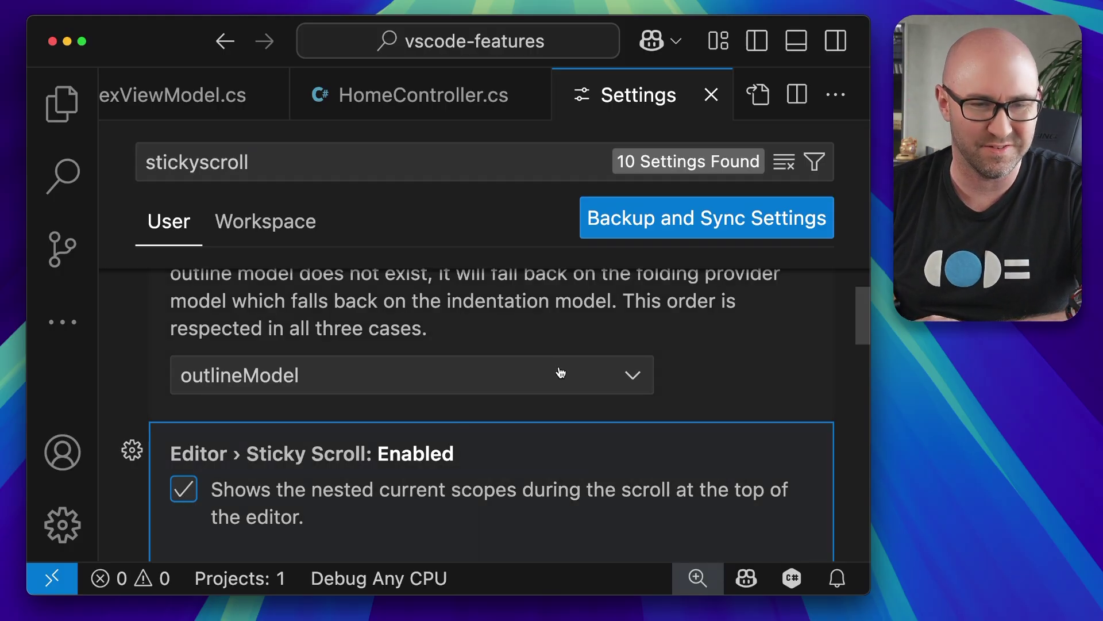
{"action": "left_click", "coordinate": [459, 104]}
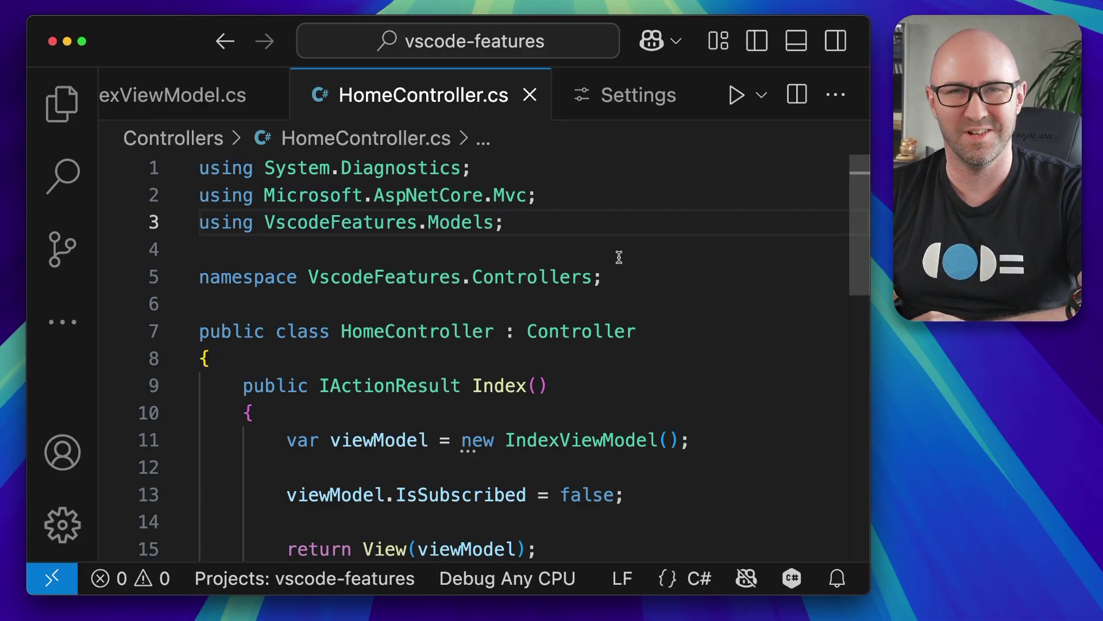
{"action": "scroll", "coordinate": [619, 257], "scroll_direction": "down", "scroll_amount": 1}
{"action": "scroll", "coordinate": [614, 250], "scroll_direction": "down", "scroll_amount": 2}
{"action": "scroll", "coordinate": [612, 252], "scroll_direction": "down", "scroll_amount": 1}
{"action": "scroll", "coordinate": [612, 254], "scroll_direction": "down", "scroll_amount": 1}
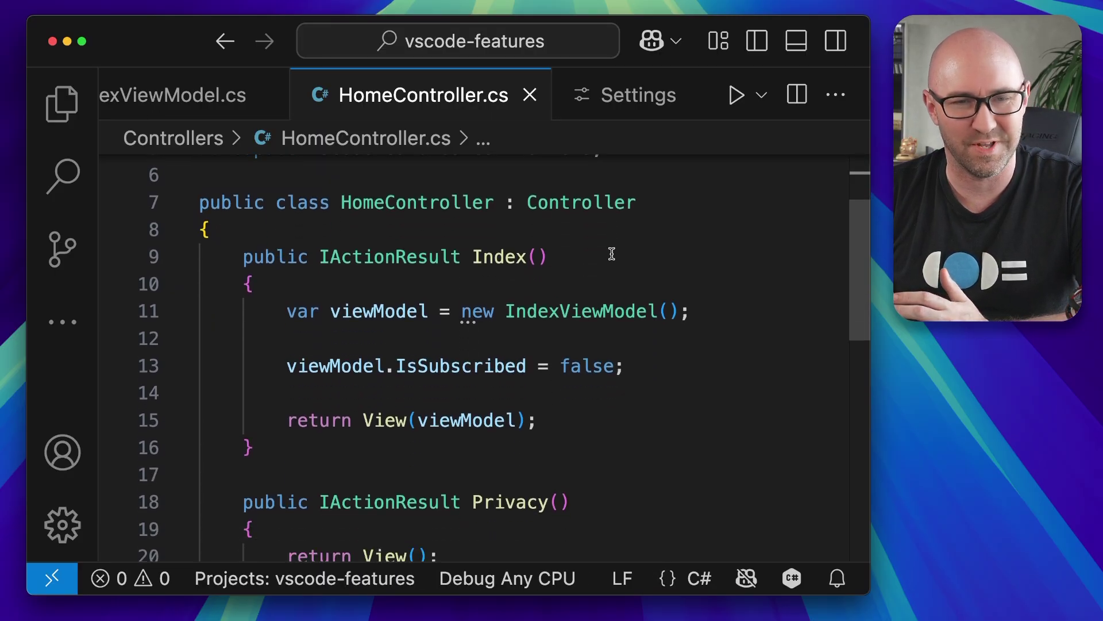
{"action": "scroll", "coordinate": [611, 254], "scroll_direction": "down", "scroll_amount": 2}
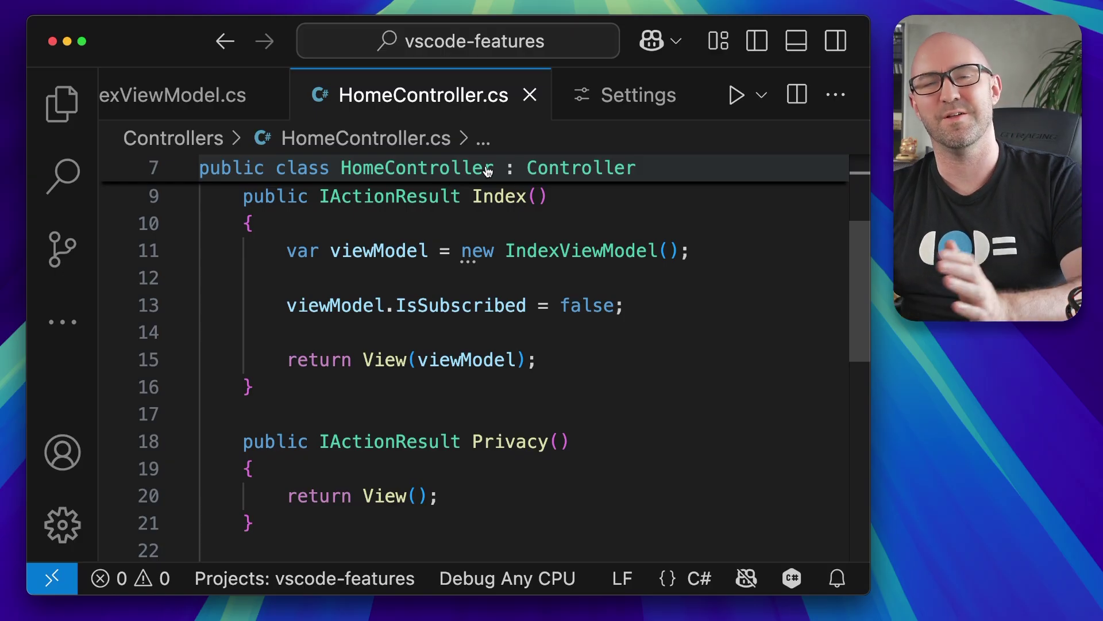
{"action": "scroll", "coordinate": [611, 234], "scroll_direction": "down", "scroll_amount": 1}
{"action": "scroll", "coordinate": [615, 232], "scroll_direction": "down", "scroll_amount": 1}
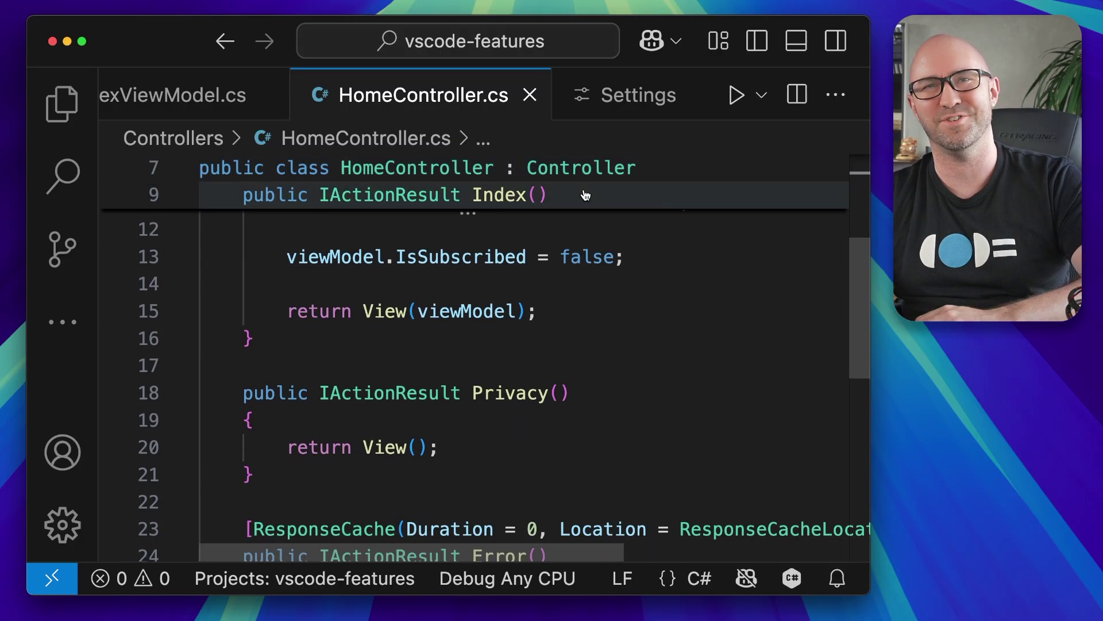
{"action": "scroll", "coordinate": [584, 208], "scroll_direction": "down", "scroll_amount": 1}
{"action": "scroll", "coordinate": [584, 208], "scroll_direction": "down", "scroll_amount": 1}
{"action": "scroll", "coordinate": [585, 205], "scroll_direction": "down", "scroll_amount": 1}
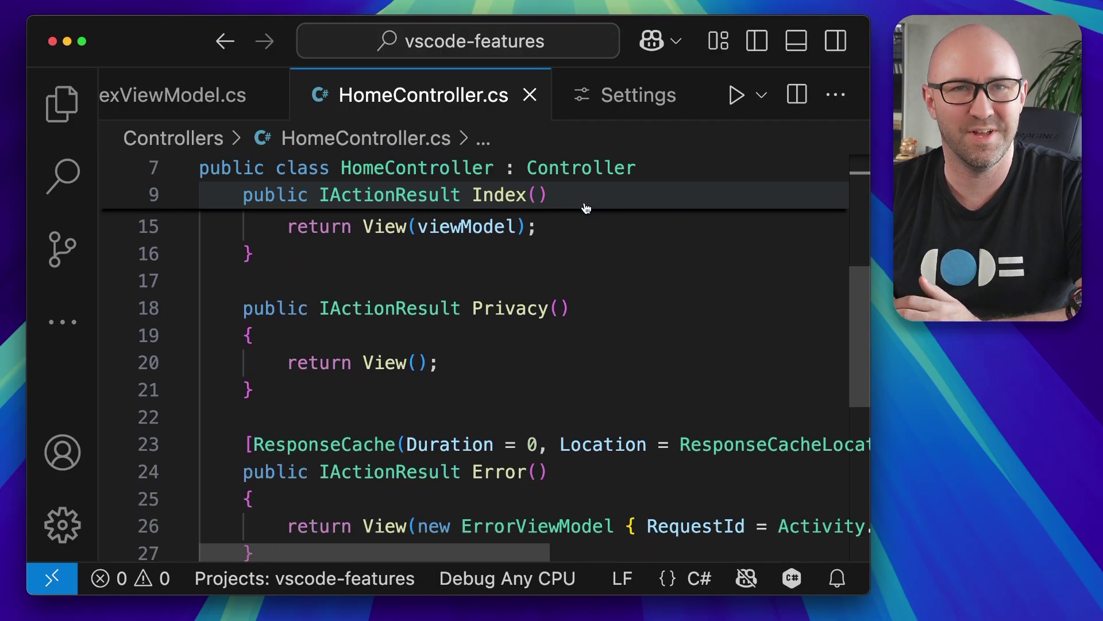
{"action": "scroll", "coordinate": [584, 202], "scroll_direction": "down", "scroll_amount": 1}
{"action": "scroll", "coordinate": [584, 203], "scroll_direction": "down", "scroll_amount": 1}
{"action": "scroll", "coordinate": [585, 204], "scroll_direction": "down", "scroll_amount": 1}
{"action": "scroll", "coordinate": [585, 206], "scroll_direction": "down", "scroll_amount": 1}
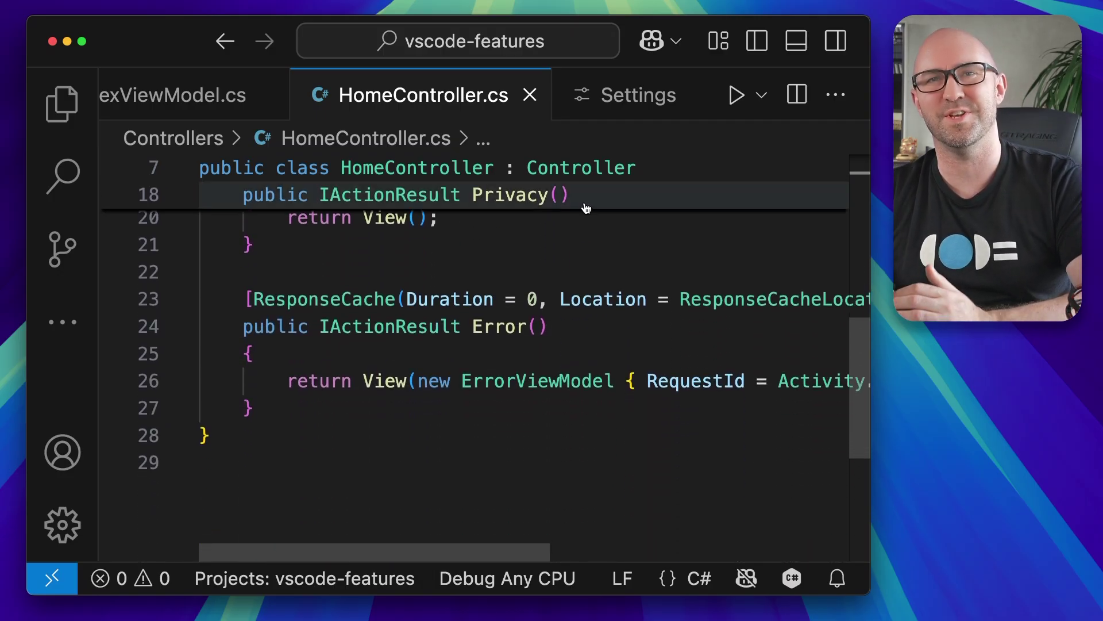
{"action": "scroll", "coordinate": [585, 208], "scroll_direction": "down", "scroll_amount": 1}
{"action": "scroll", "coordinate": [585, 207], "scroll_direction": "down", "scroll_amount": 1}
{"action": "scroll", "coordinate": [585, 208], "scroll_direction": "down", "scroll_amount": 1}
{"action": "scroll", "coordinate": [587, 210], "scroll_direction": "down", "scroll_amount": 1}
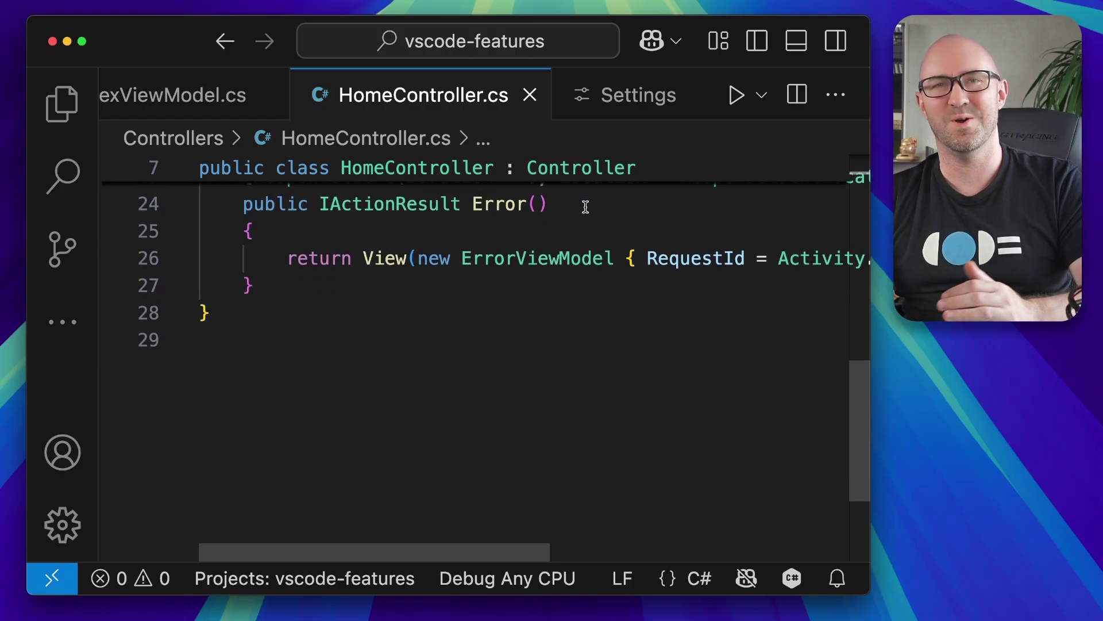
{"action": "scroll", "coordinate": [587, 212], "scroll_direction": "down", "scroll_amount": 1}
{"action": "scroll", "coordinate": [586, 212], "scroll_direction": "down", "scroll_amount": 1}
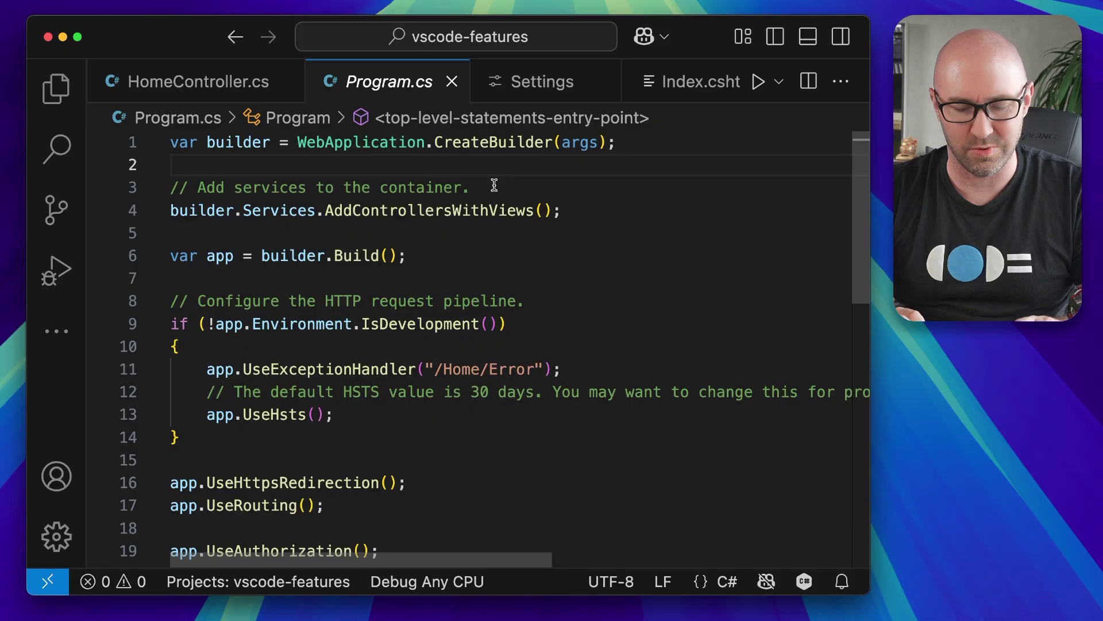
Step: Run a project-wide search for "controller" after clearing the old query
{"action": "key", "text": "ctrl+shift+f"}
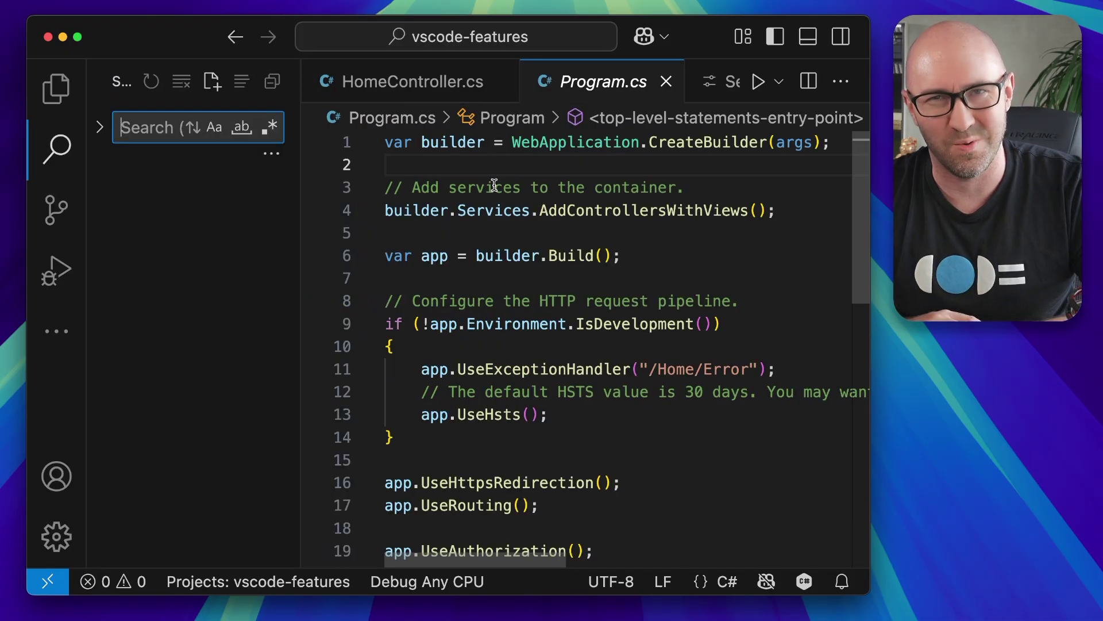
{"action": "type", "text": "controller"}
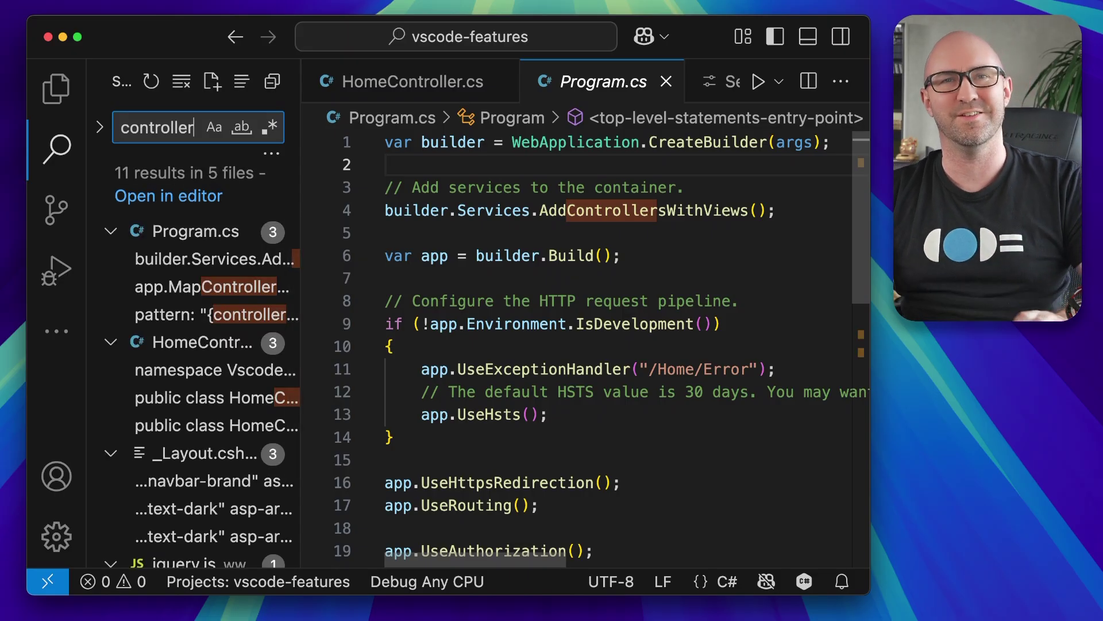
{"action": "key", "text": "super+shift+f"}
{"action": "key", "text": "BackSpace"}
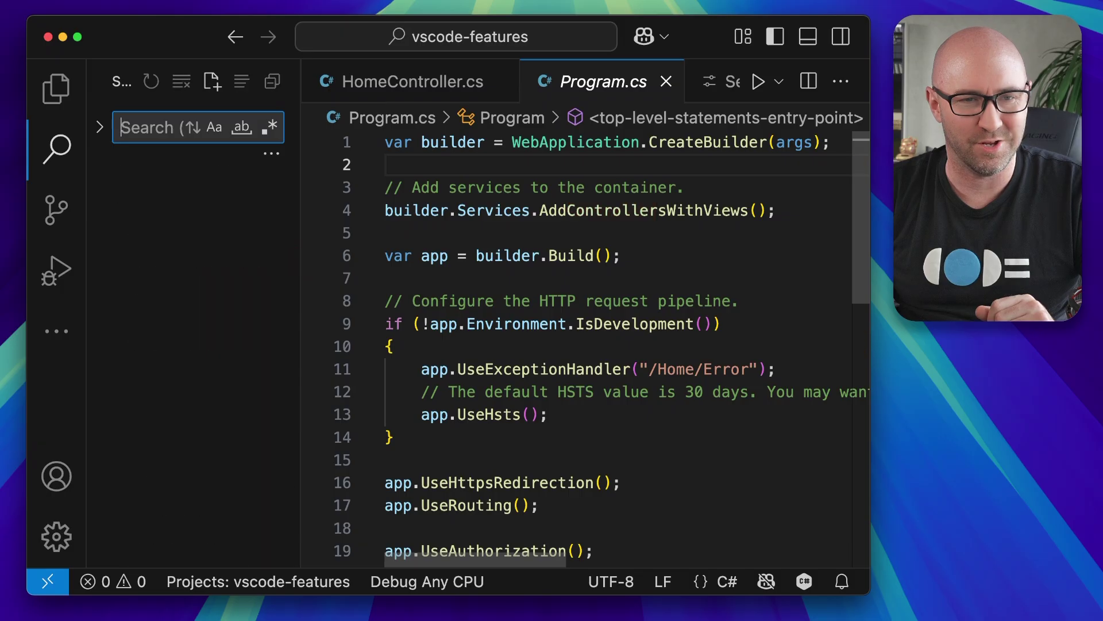
{"action": "type", "text": "controller"}
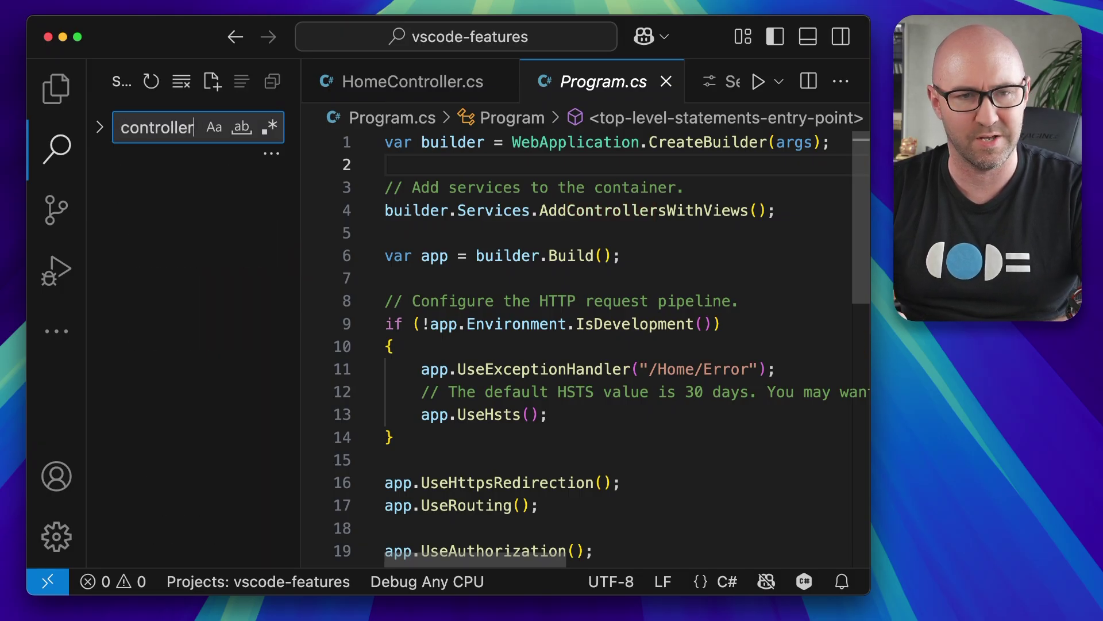
{"action": "left_click", "coordinate": [241, 126]}
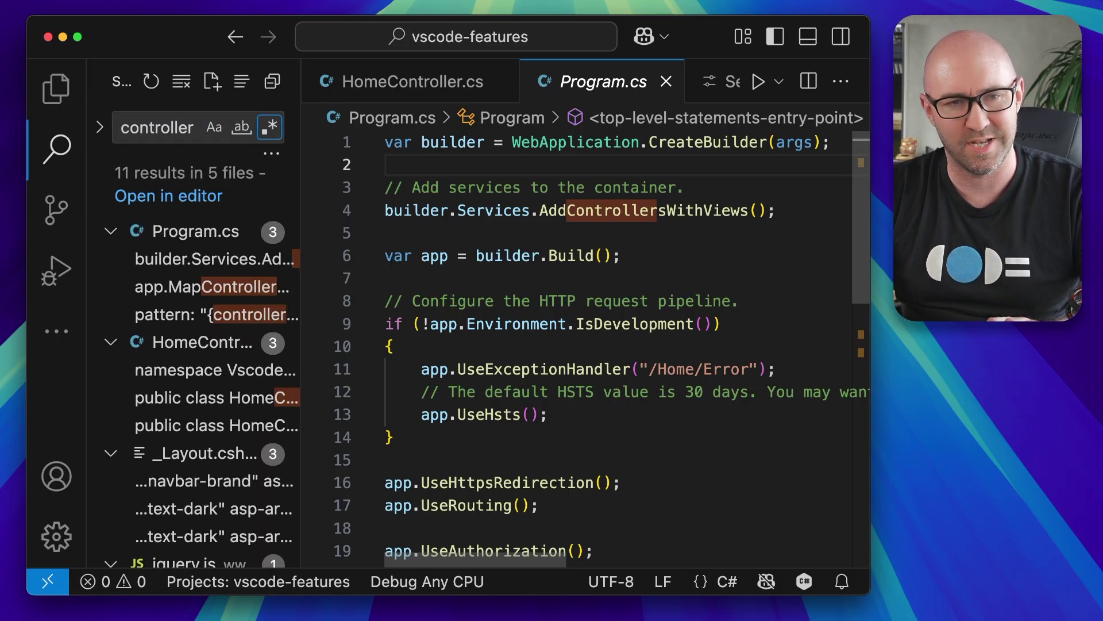
Step: Browse the controller matches, including HomeController, and open the MapControllerRoute match in Program.cs
{"action": "key", "text": "Tab"}
{"action": "key", "text": "Tab"}
{"action": "key", "text": "Tab"}
{"action": "key", "text": "Down"}
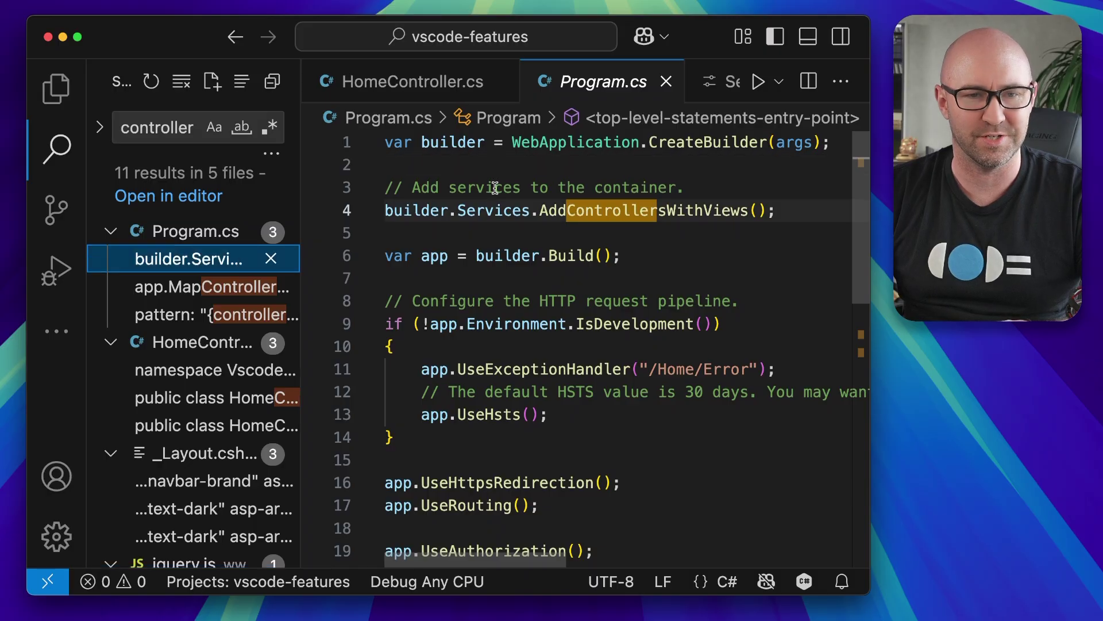
{"action": "key", "text": "Down"}
{"action": "key", "text": "Down"}
{"action": "key", "text": "Down"}
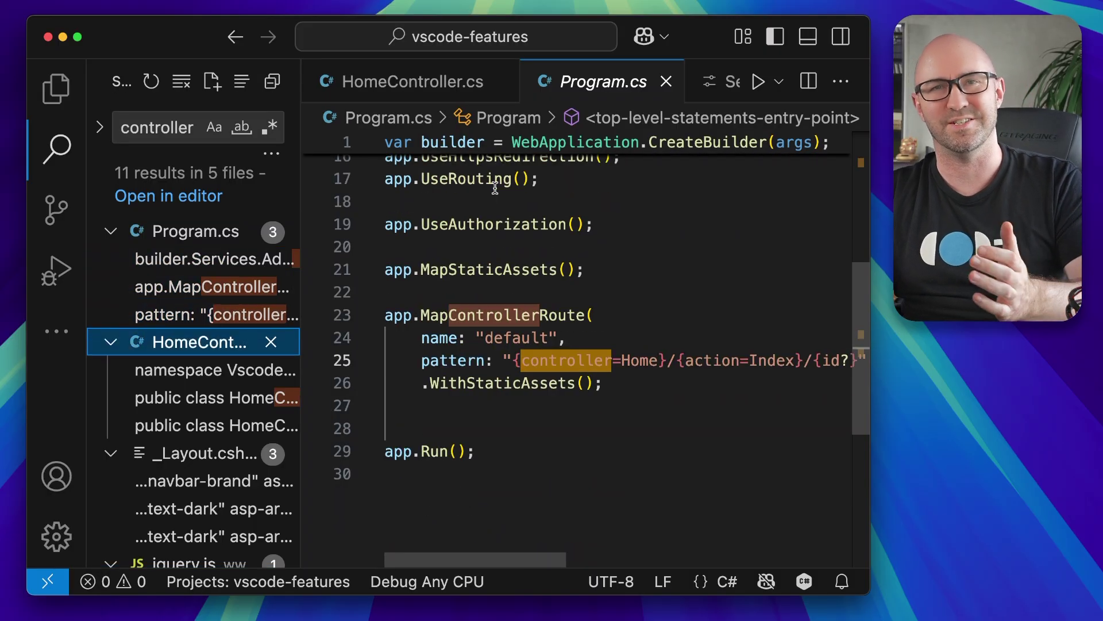
{"action": "key", "text": "Down"}
{"action": "key", "text": "Down"}
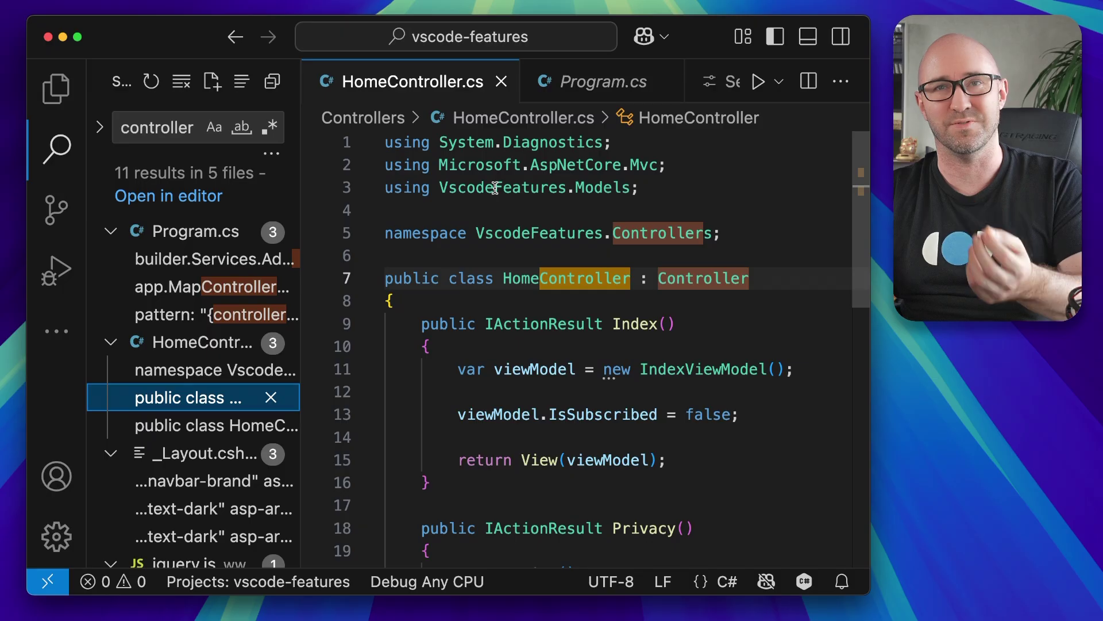
{"action": "key", "text": "Down"}
{"action": "key", "text": "Down"}
{"action": "key", "text": "Up"}
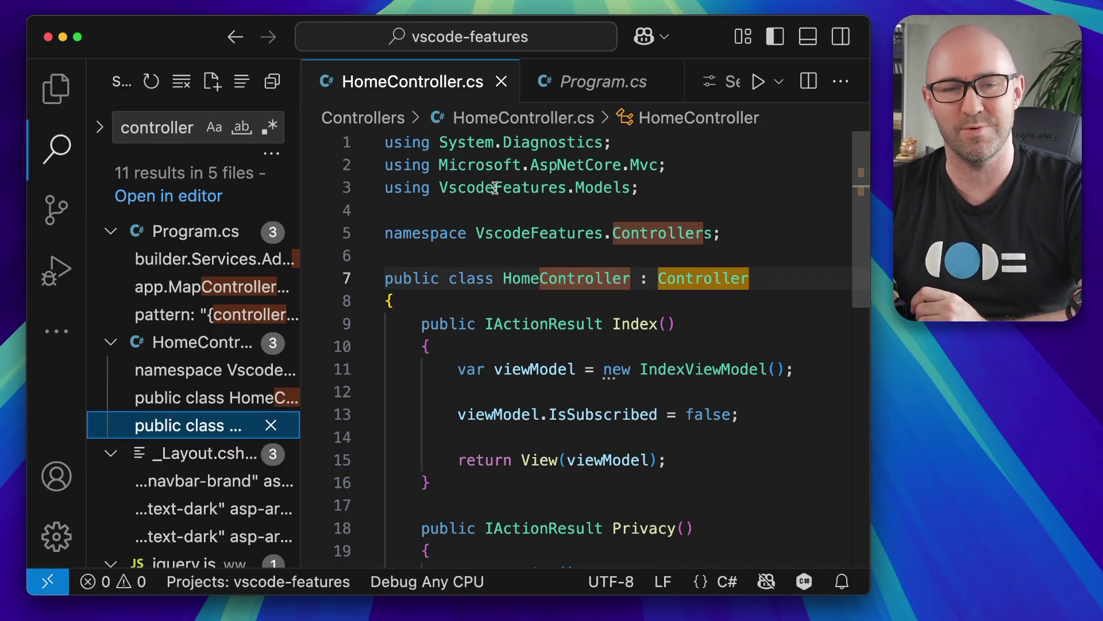
{"action": "key", "text": "Up"}
{"action": "key", "text": "Up"}
{"action": "key", "text": "Up"}
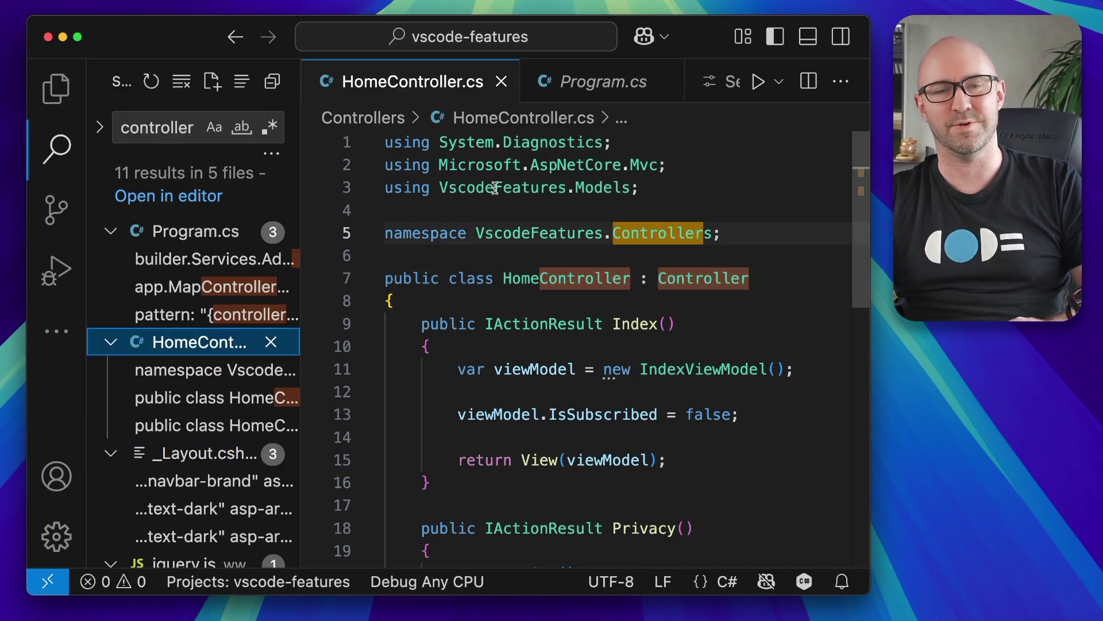
{"action": "key", "text": "Up"}
{"action": "key", "text": "Up"}
{"action": "key", "text": "Return"}
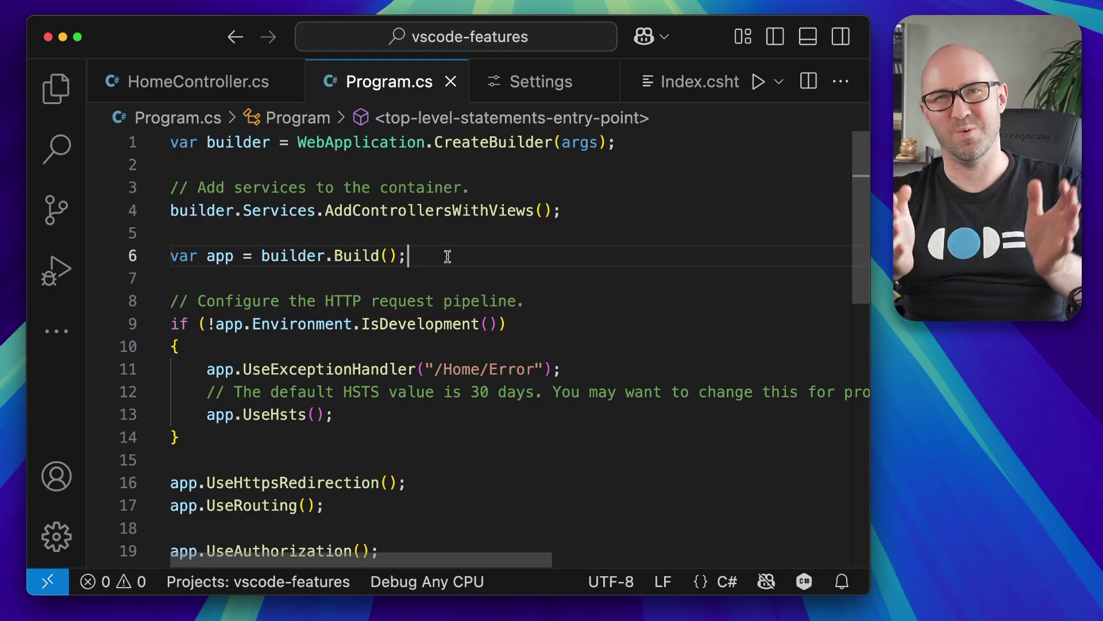
Step: Move Program.cs into a new window, reposition and shrink it, then refocus the main window
{"action": "right_click", "coordinate": [408, 84]}
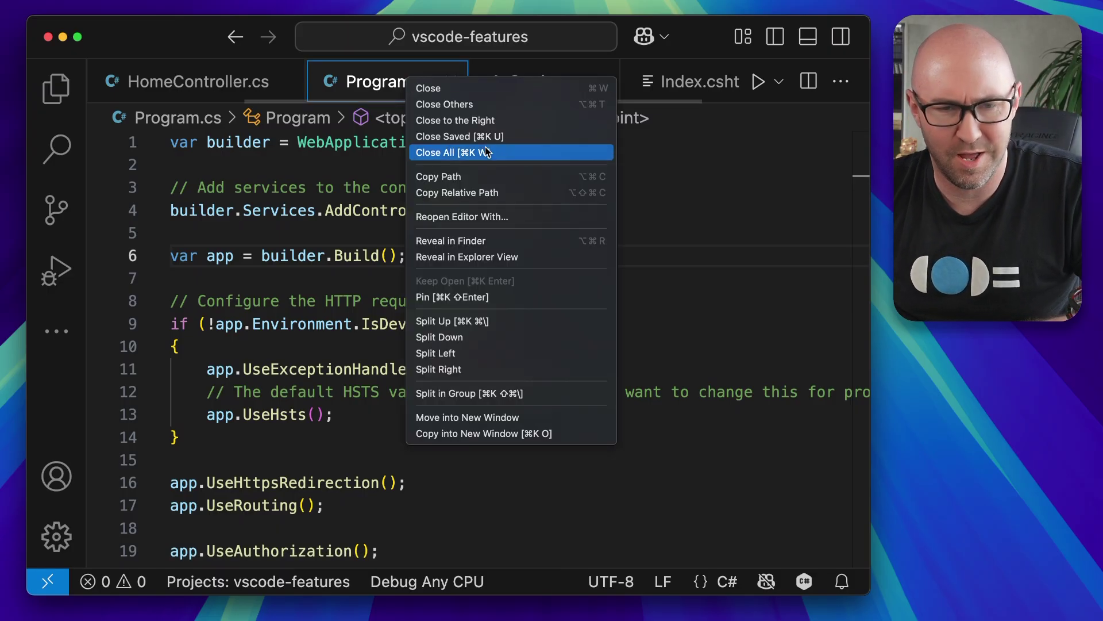
{"action": "left_click", "coordinate": [514, 419]}
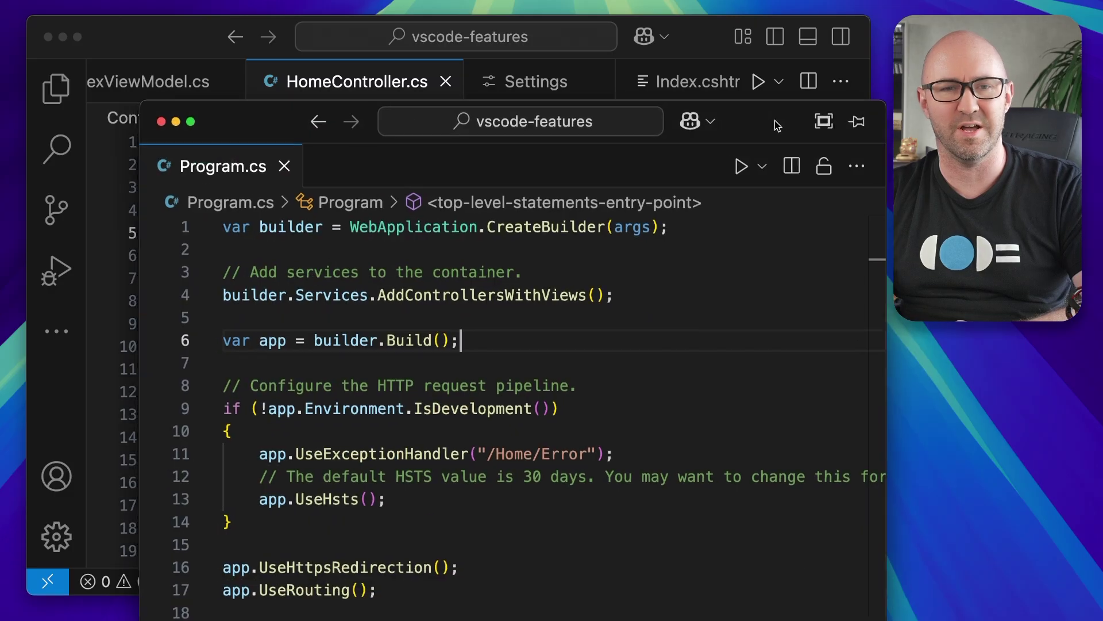
{"action": "mouse_move", "coordinate": [828, 109]}
{"action": "left_mouse_down"}
{"action": "mouse_move", "coordinate": [787, 100]}
{"action": "mouse_move", "coordinate": [738, 119]}
{"action": "left_mouse_up"}
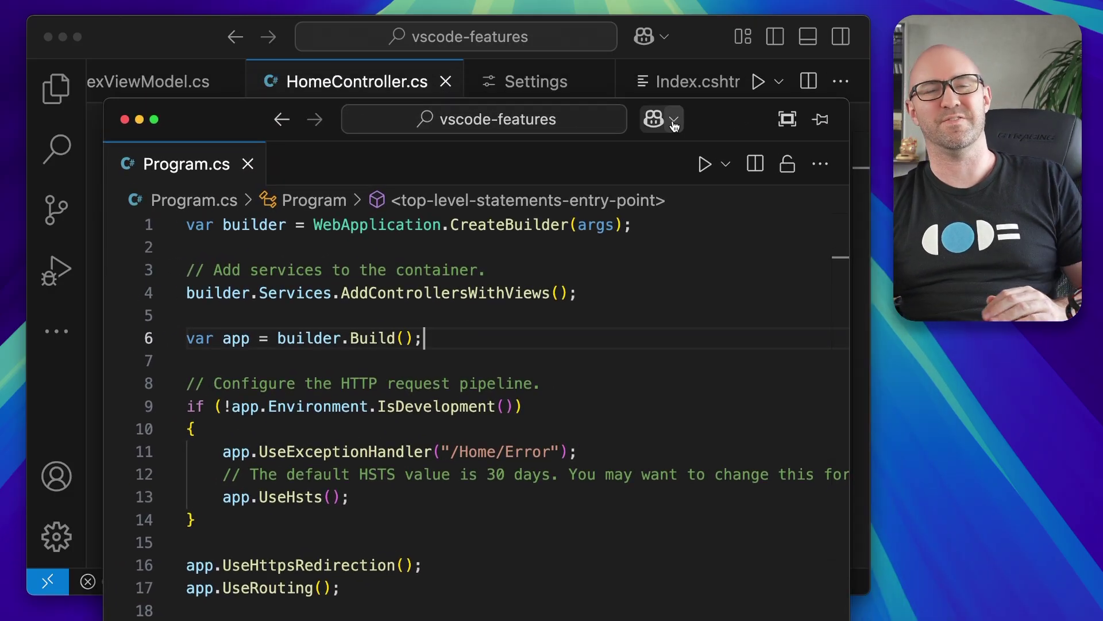
{"action": "left_click_drag", "start_coordinate": [591, 98], "coordinate": [608, 236]}
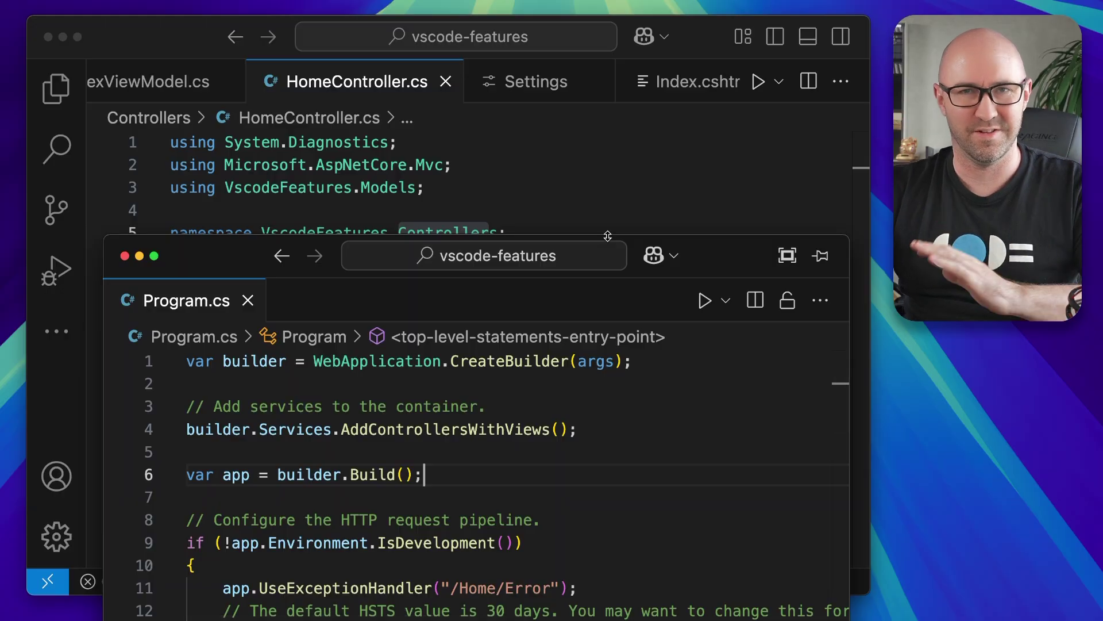
{"action": "left_click", "coordinate": [215, 91]}
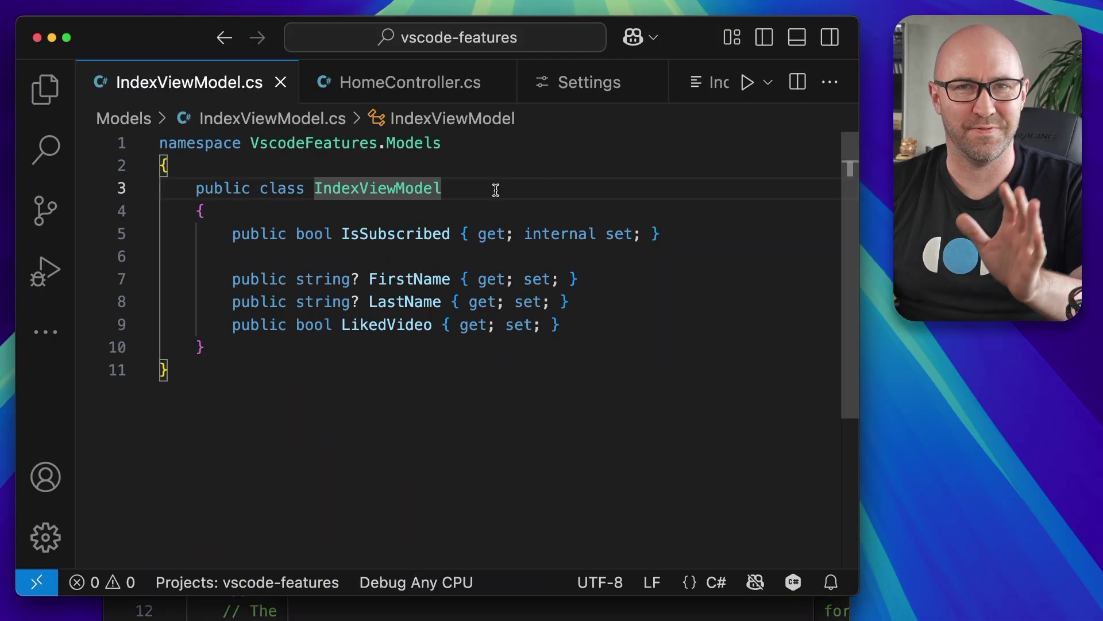
Step: Copy IndexViewModel.cs into a new window and arrange both windows side by side
{"action": "right_click", "coordinate": [229, 91]}
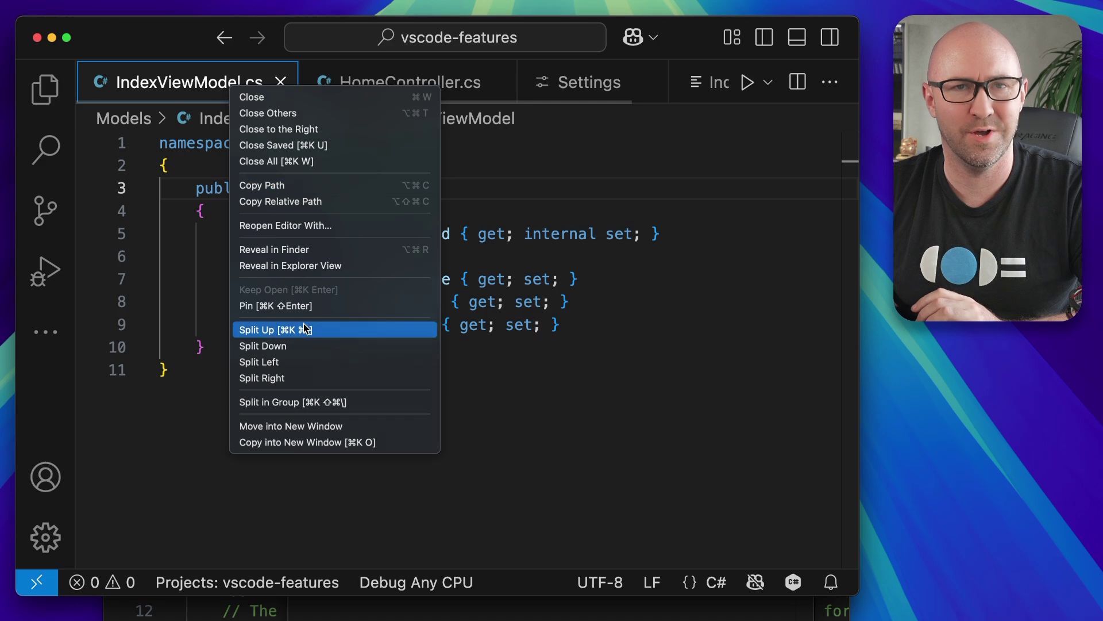
{"action": "left_click", "coordinate": [319, 443]}
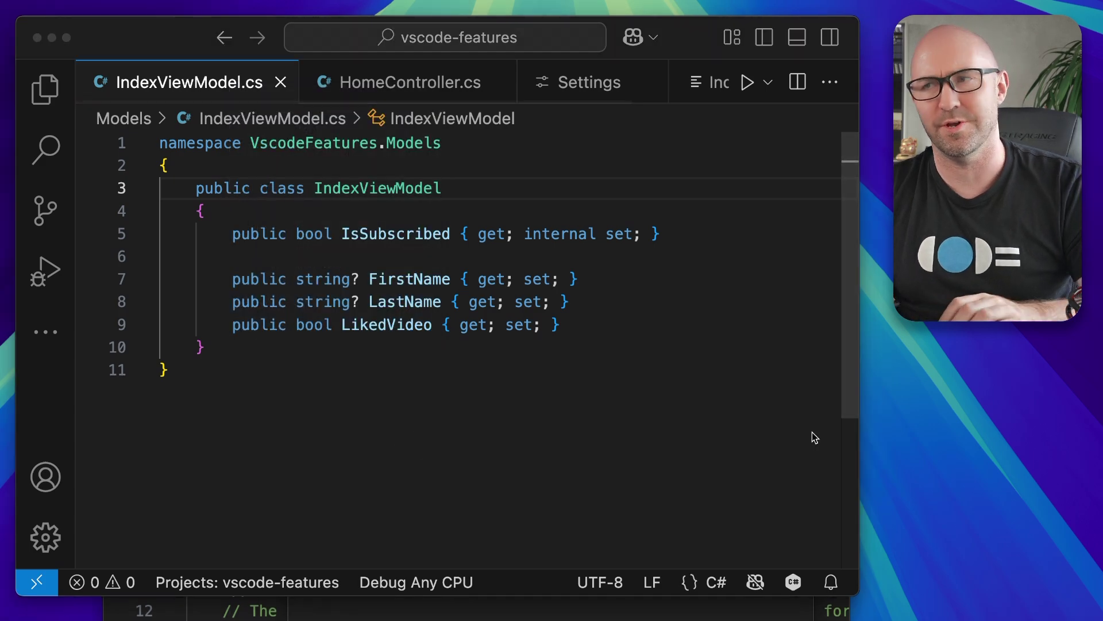
{"action": "left_click_drag", "start_coordinate": [910, 201], "coordinate": [511, 138]}
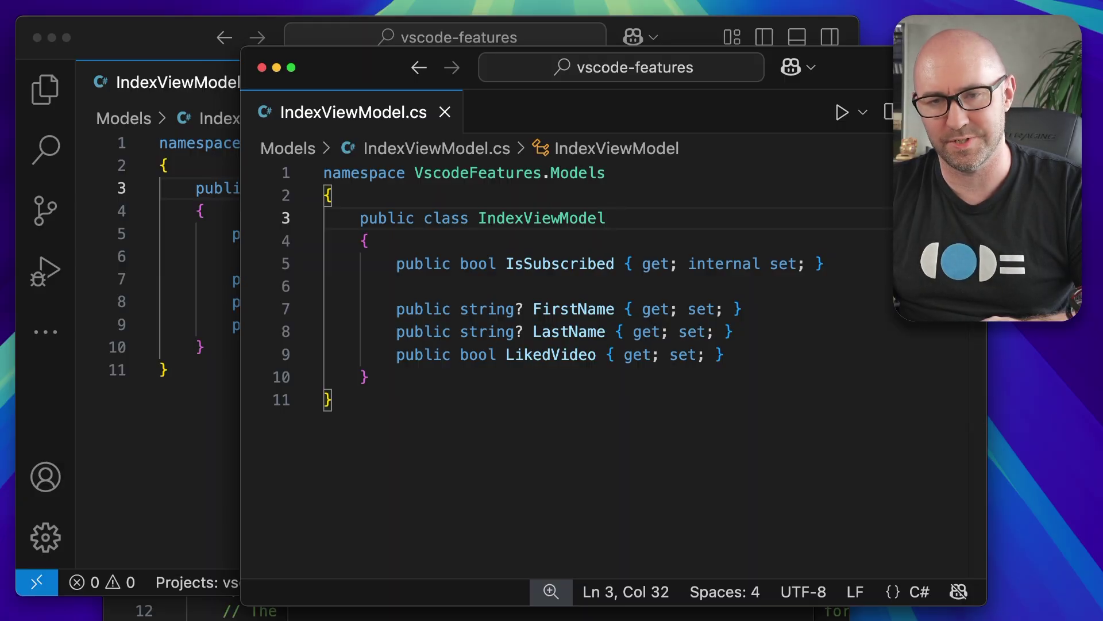
{"action": "left_click_drag", "start_coordinate": [331, 67], "coordinate": [518, 71]}
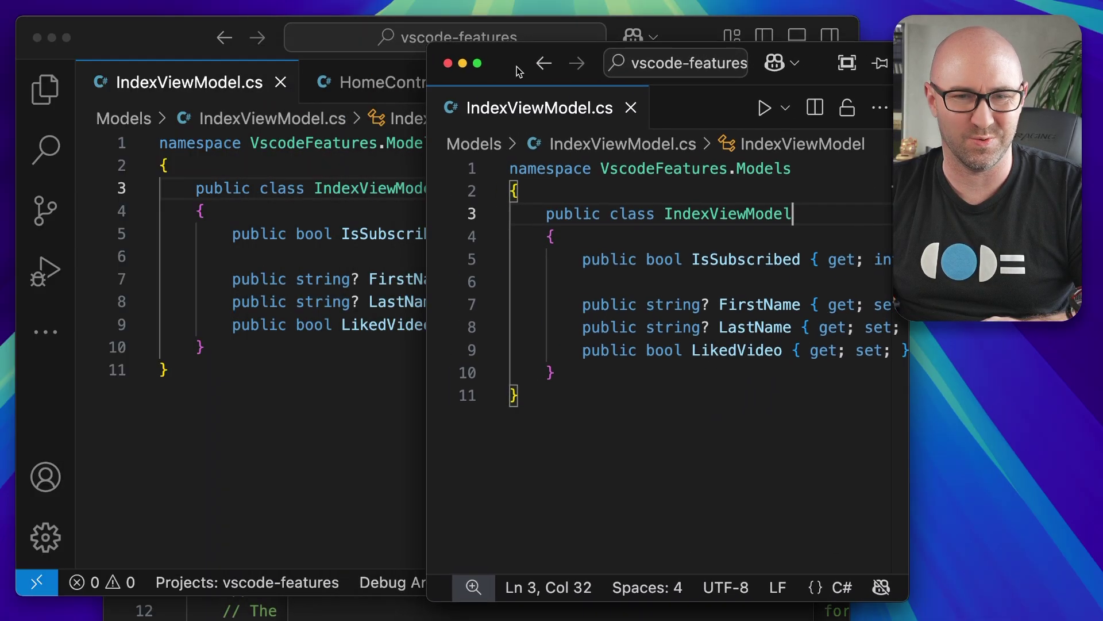
{"action": "left_click", "coordinate": [138, 38]}
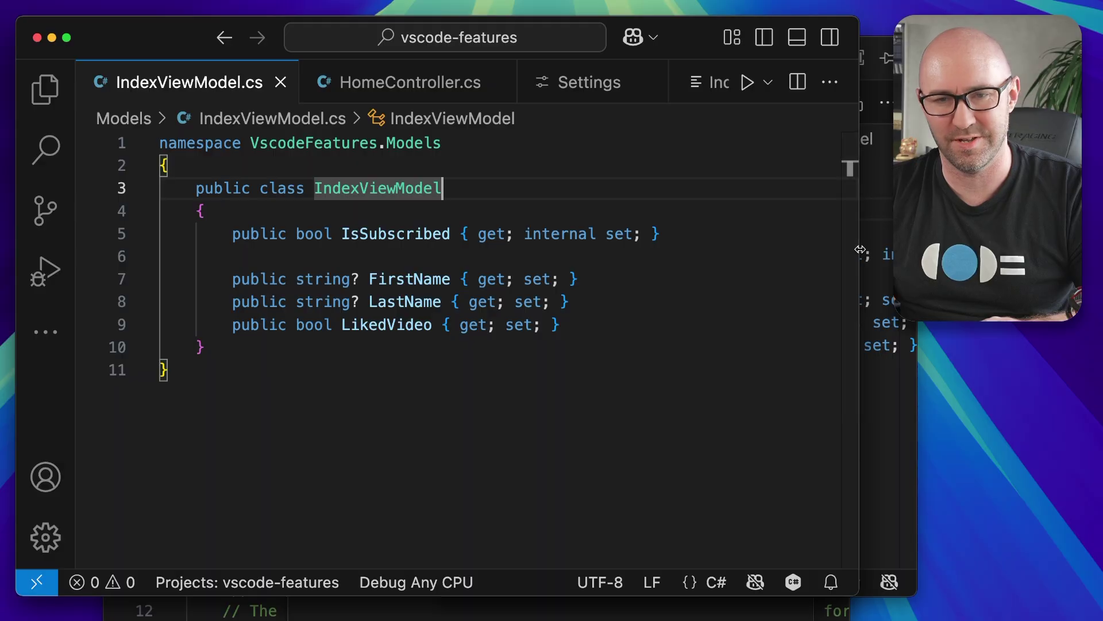
{"action": "left_click_drag", "start_coordinate": [861, 250], "coordinate": [546, 259]}
Step: Rename FirstName on line 7 to NiceOneFirstNameOfSubscriber, checking the copy mirrors it
{"action": "left_click", "coordinate": [450, 278]}
{"action": "type", "text": "0"}
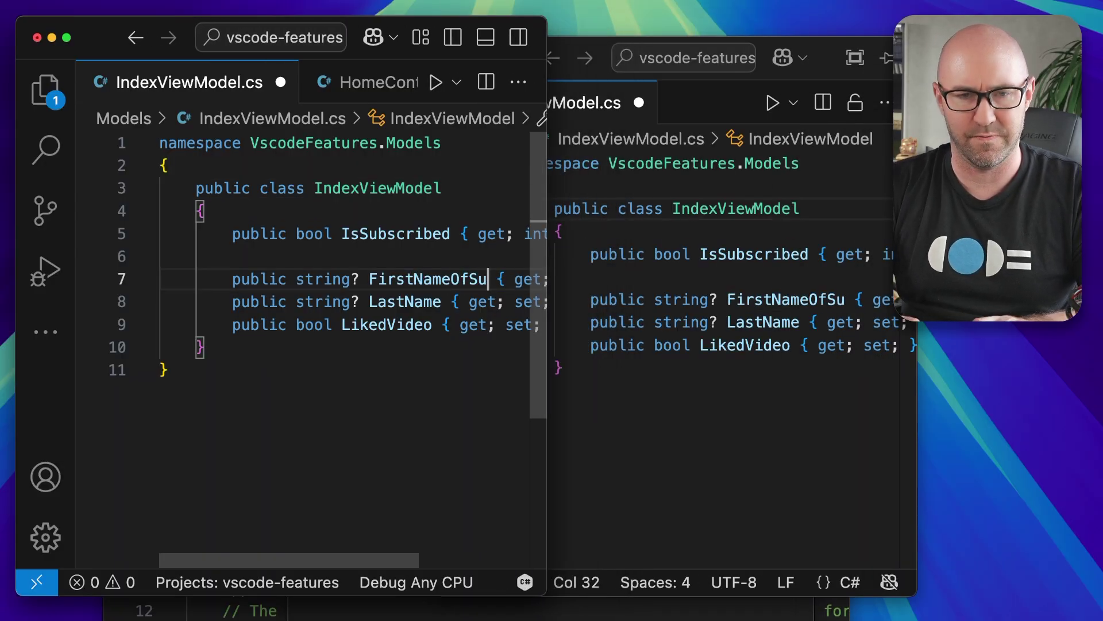
{"action": "type", "text": "bscriber"}
{"action": "left_click", "coordinate": [753, 299]}
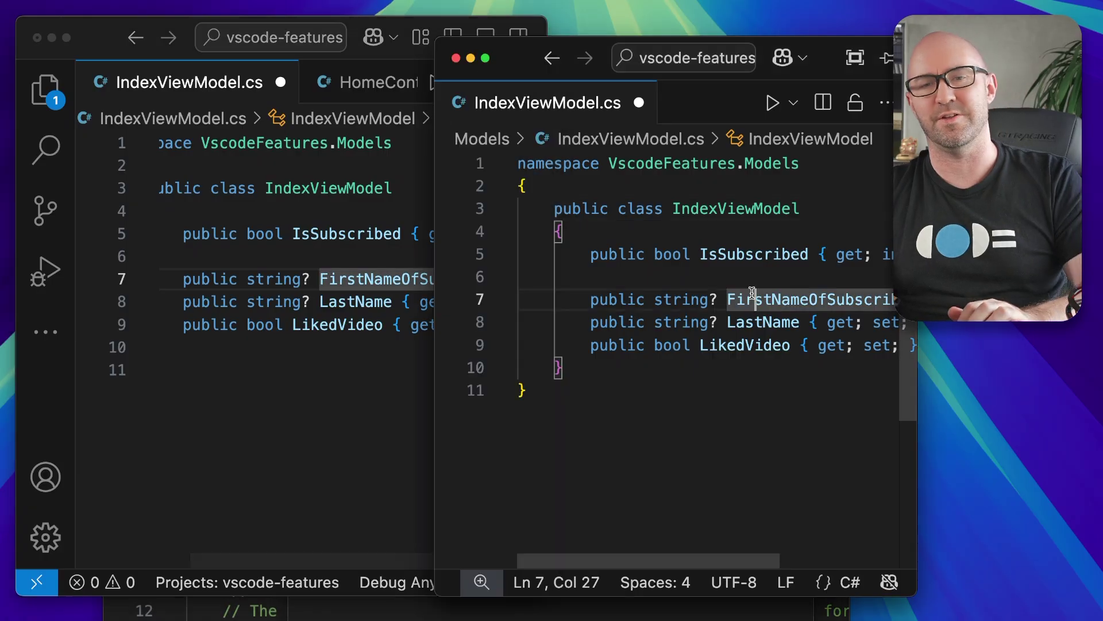
{"action": "left_click_drag", "start_coordinate": [524, 66], "coordinate": [465, 69]}
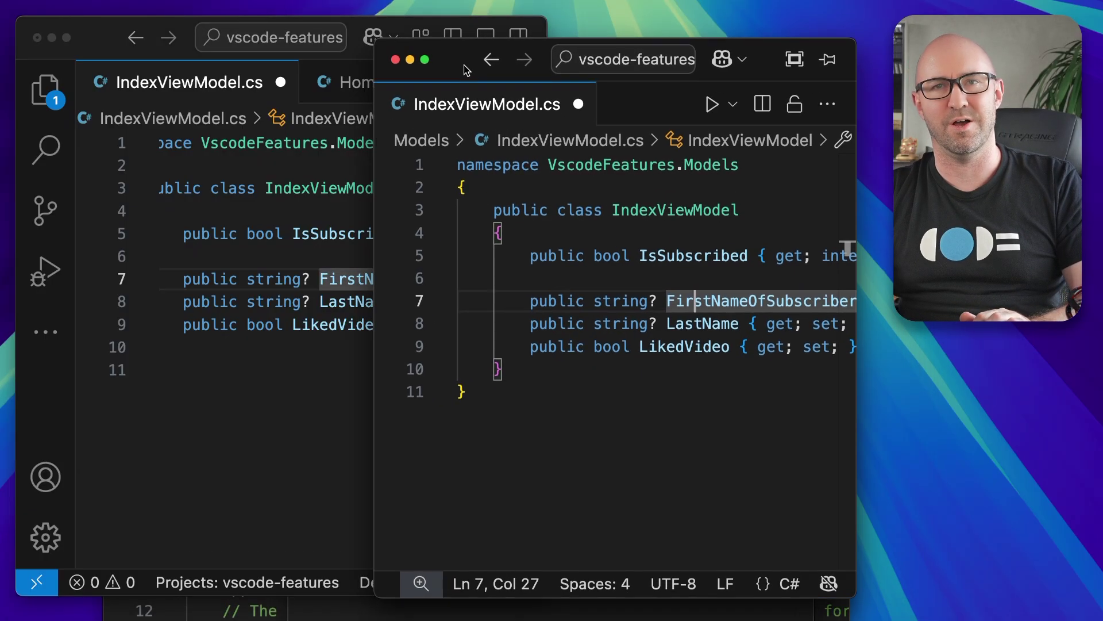
{"action": "left_click_drag", "start_coordinate": [636, 561], "coordinate": [669, 560]}
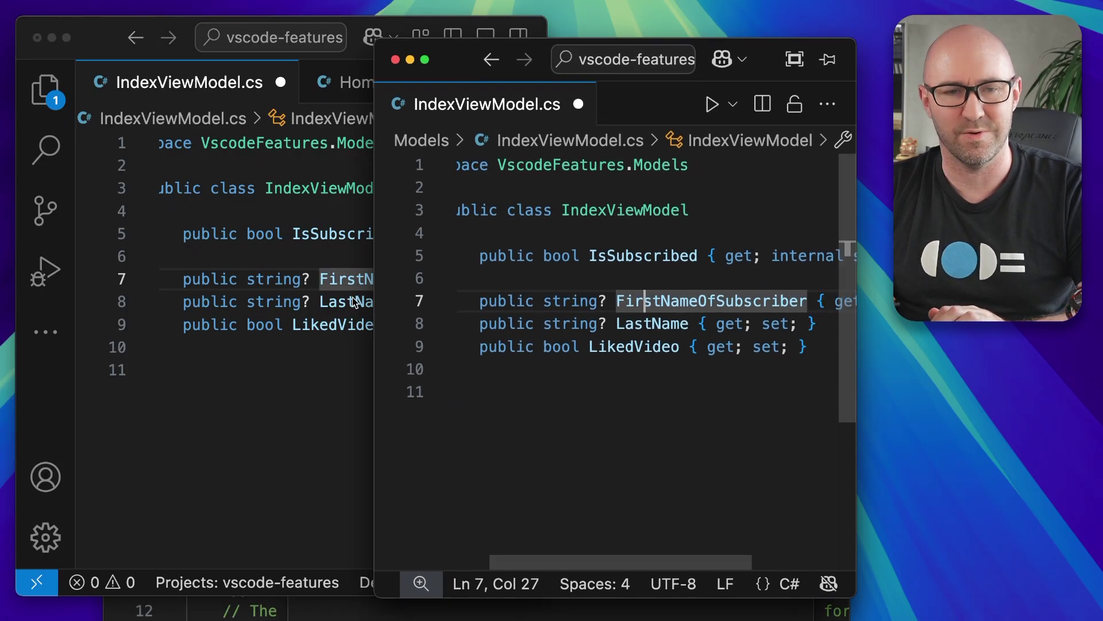
{"action": "left_click", "coordinate": [318, 279]}
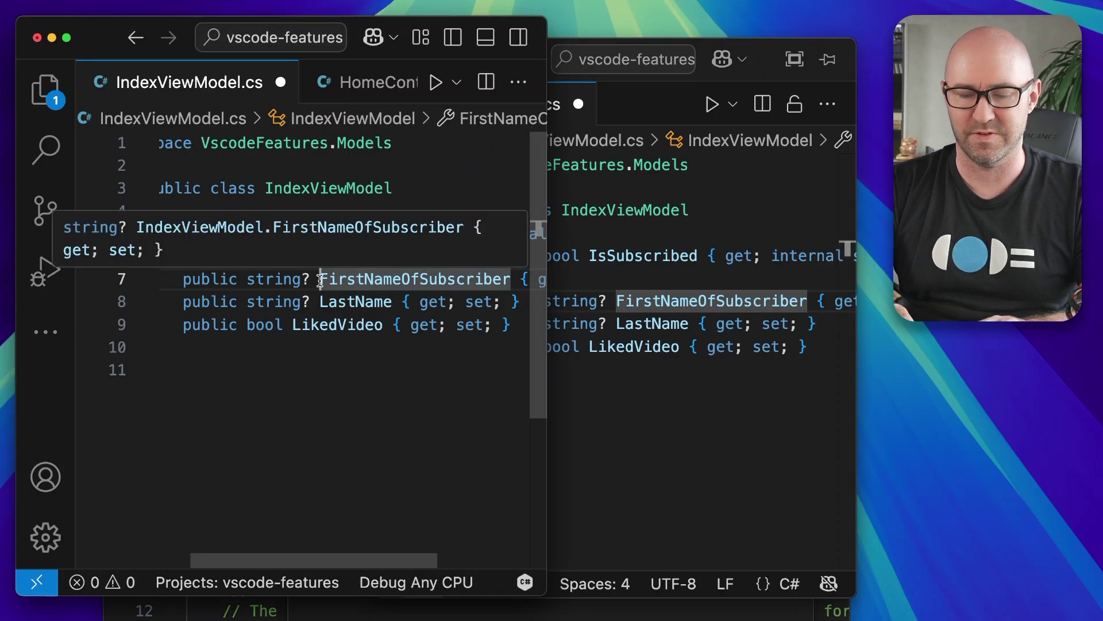
{"action": "type", "text": "NiceOne"}
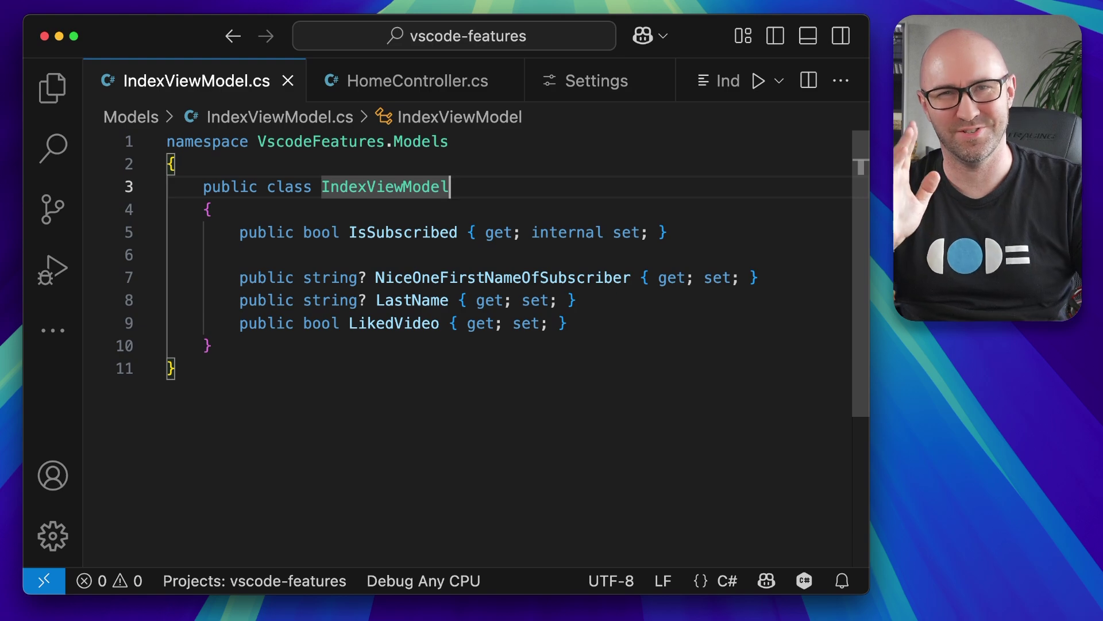
Step: Create a new global snippets file named globalsnippets via Configure Snippets
{"action": "key", "text": "ctrl+shift+p"}
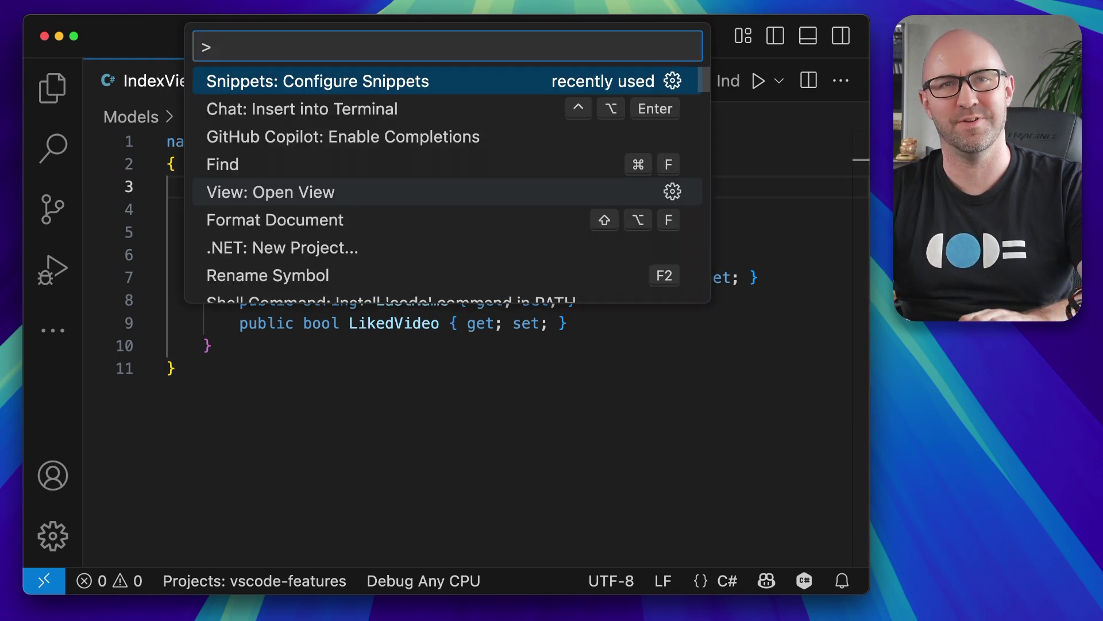
{"action": "key", "text": "Return"}
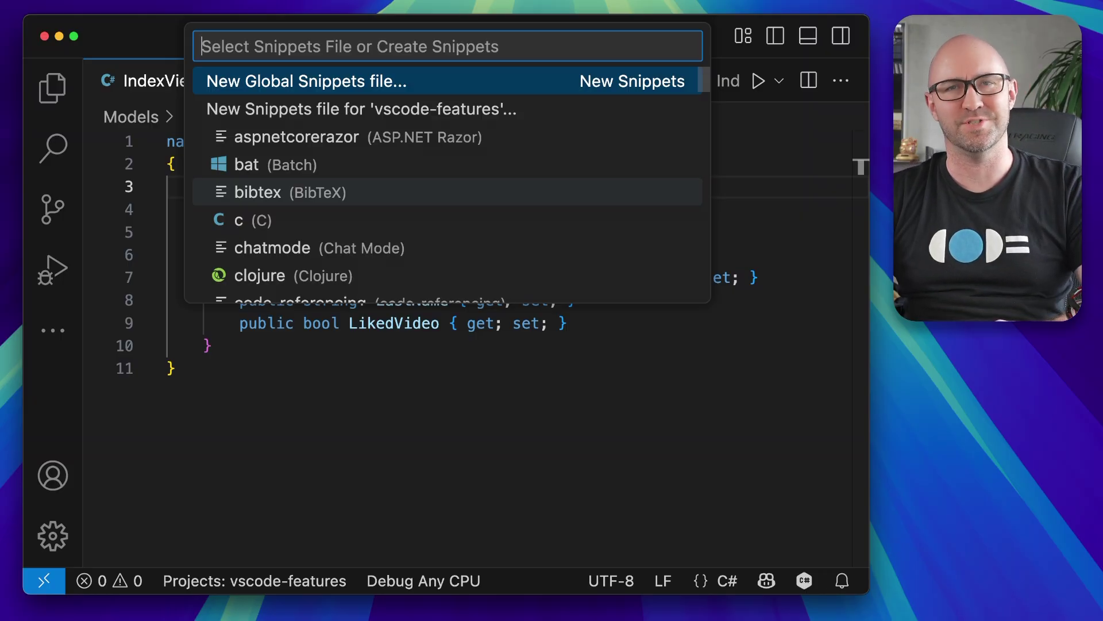
{"action": "key", "text": "Return"}
{"action": "type", "text": "globalsnippets"}
{"action": "key", "text": "Return"}
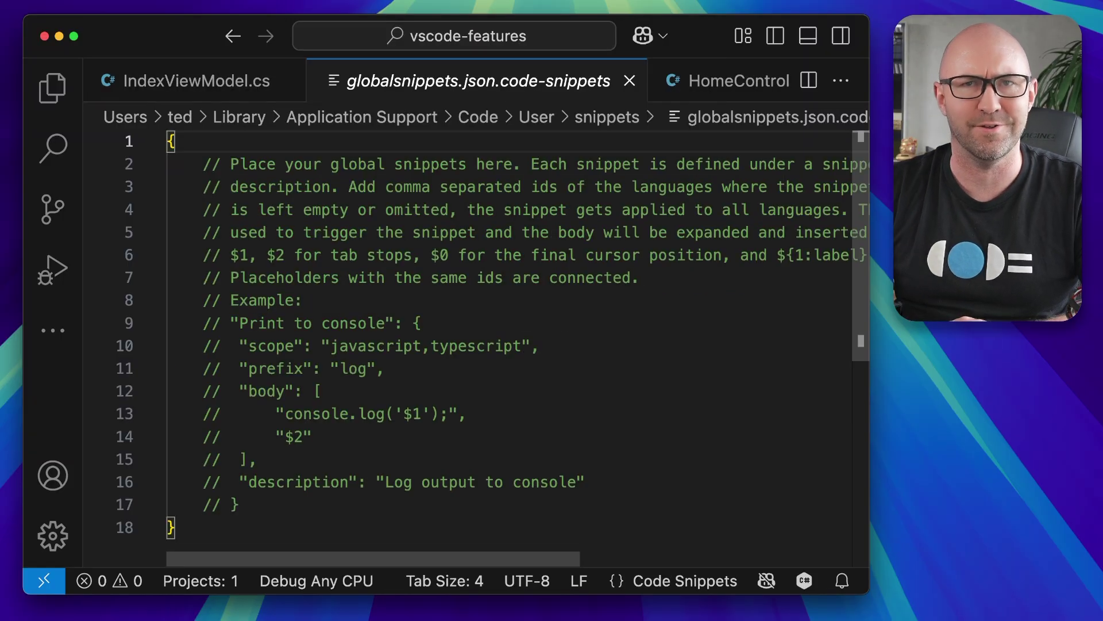
Step: Replace the placeholder comments with the pasted ASP.NET Core MVC Controller (Async) snippet JSON
{"action": "left_click", "coordinate": [567, 365]}
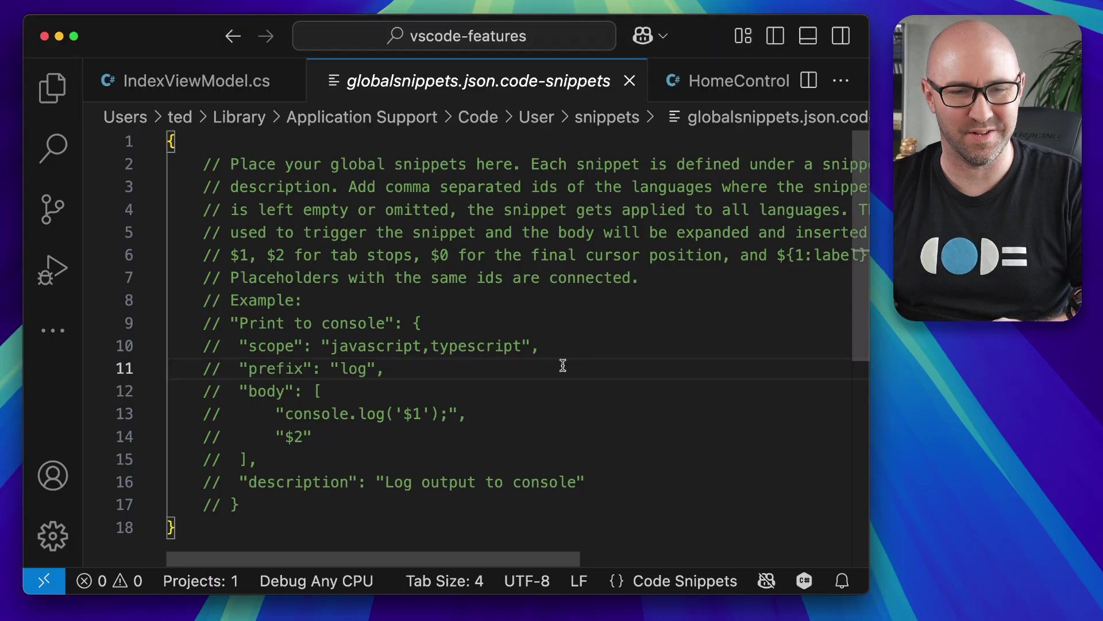
{"action": "key", "text": "super+a"}
{"action": "key", "text": "BackSpace"}
{"action": "key", "text": "super+v"}
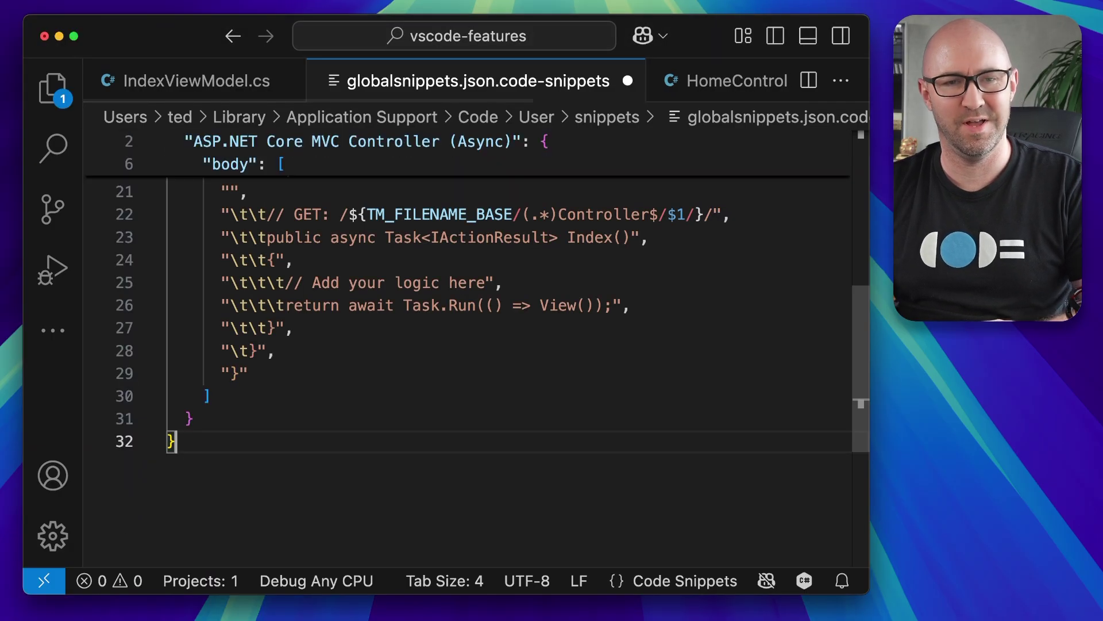
{"action": "key", "text": "super+Up"}
{"action": "left_click", "coordinate": [534, 263]}
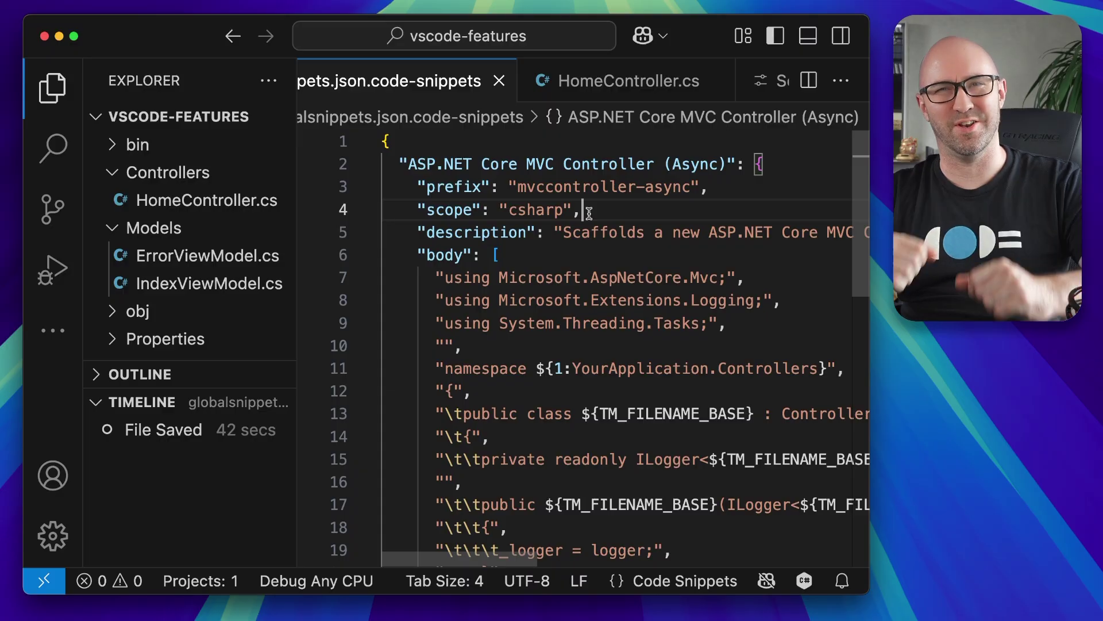
{"action": "mouse_move", "coordinate": [190, 172]}
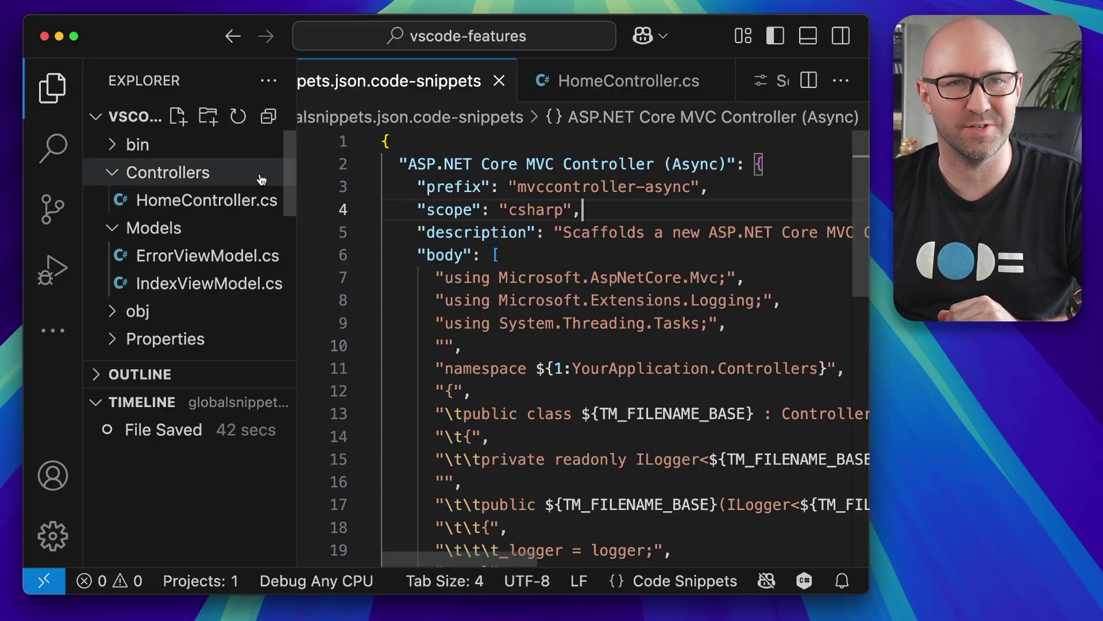
Step: Add TestController.cs under Controllers and fill it with the mvccontroller-async snippet
{"action": "right_click", "coordinate": [201, 176]}
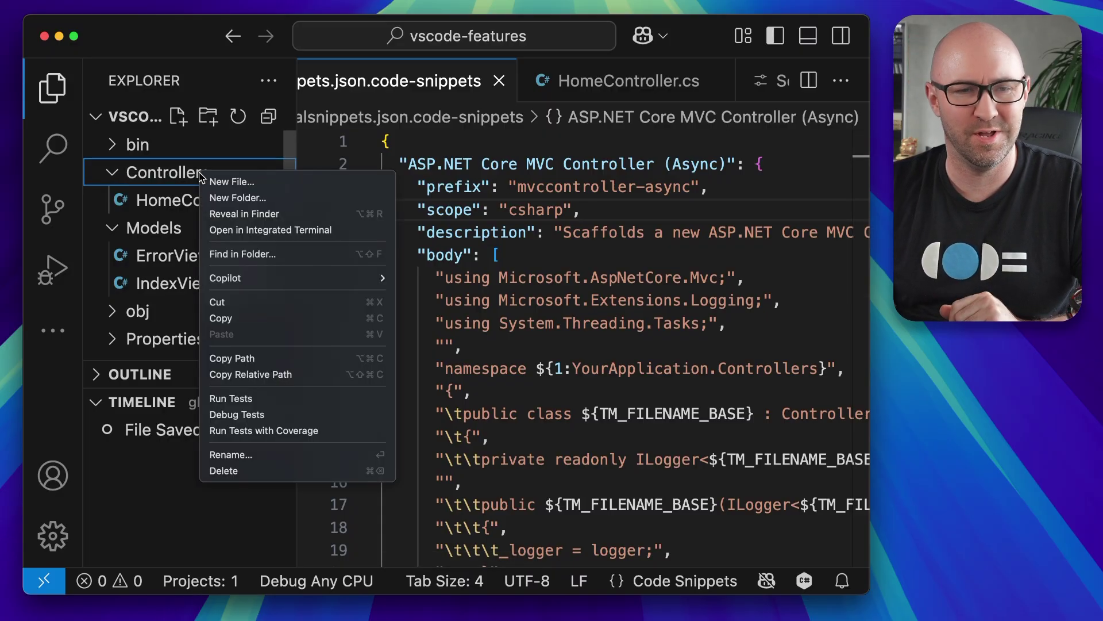
{"action": "left_click", "coordinate": [267, 183]}
{"action": "type", "text": "TestController.cs"}
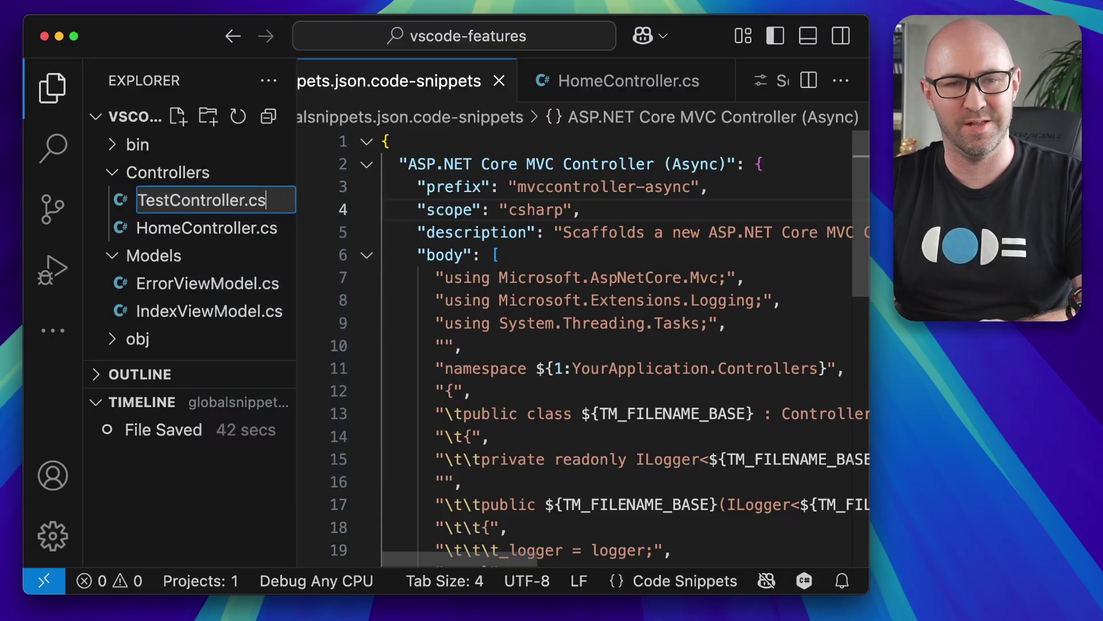
{"action": "key", "text": "Return"}
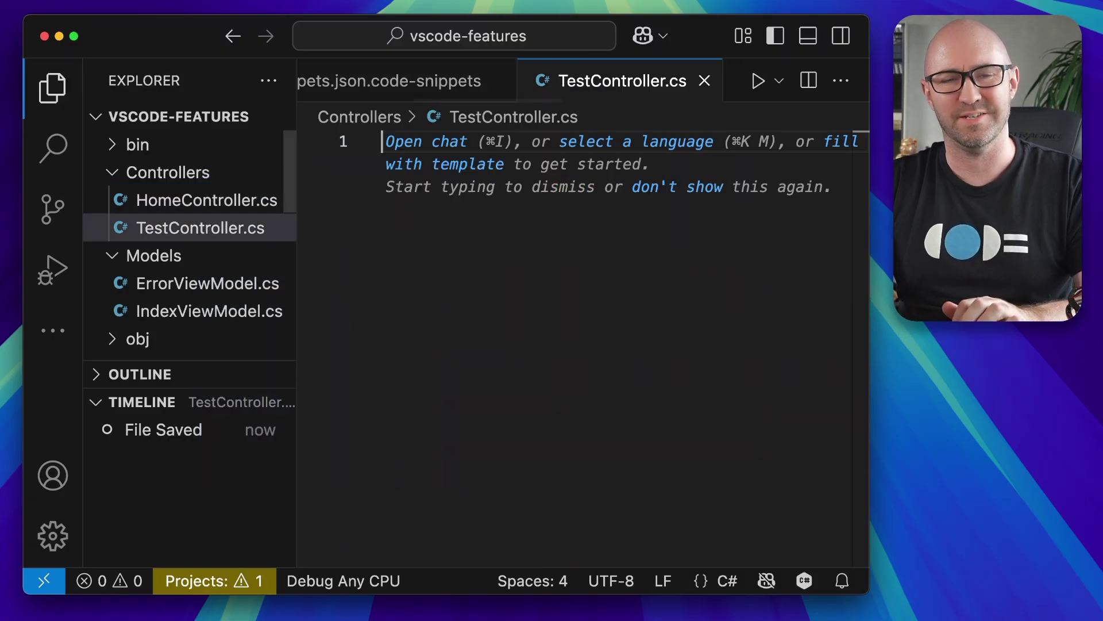
{"action": "type", "text": "mv"}
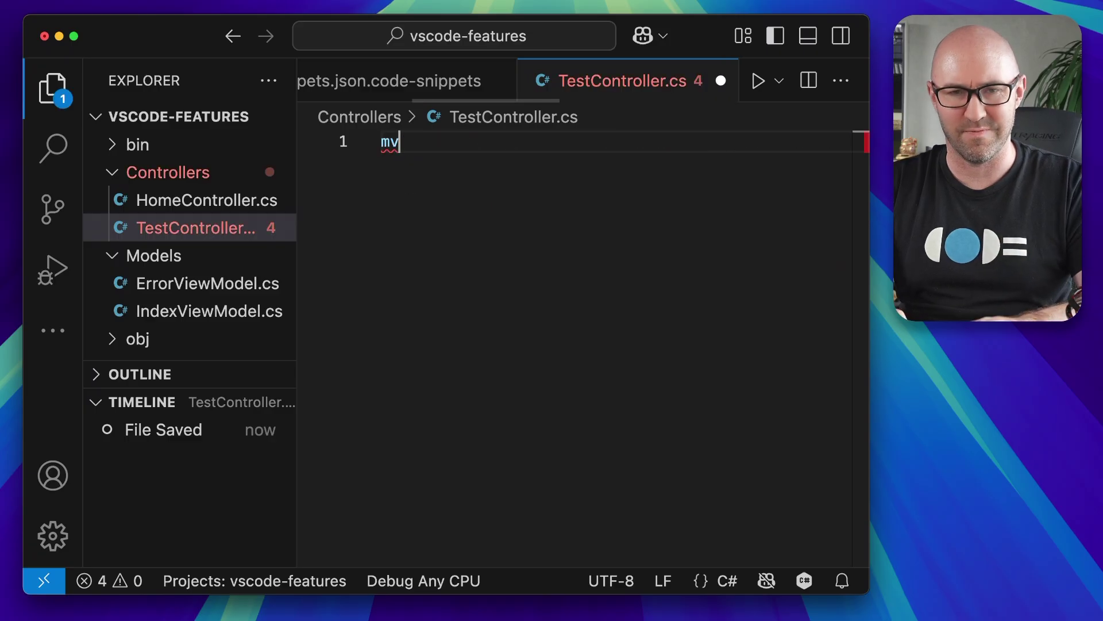
{"action": "type", "text": "c"}
{"action": "key", "text": "Return"}
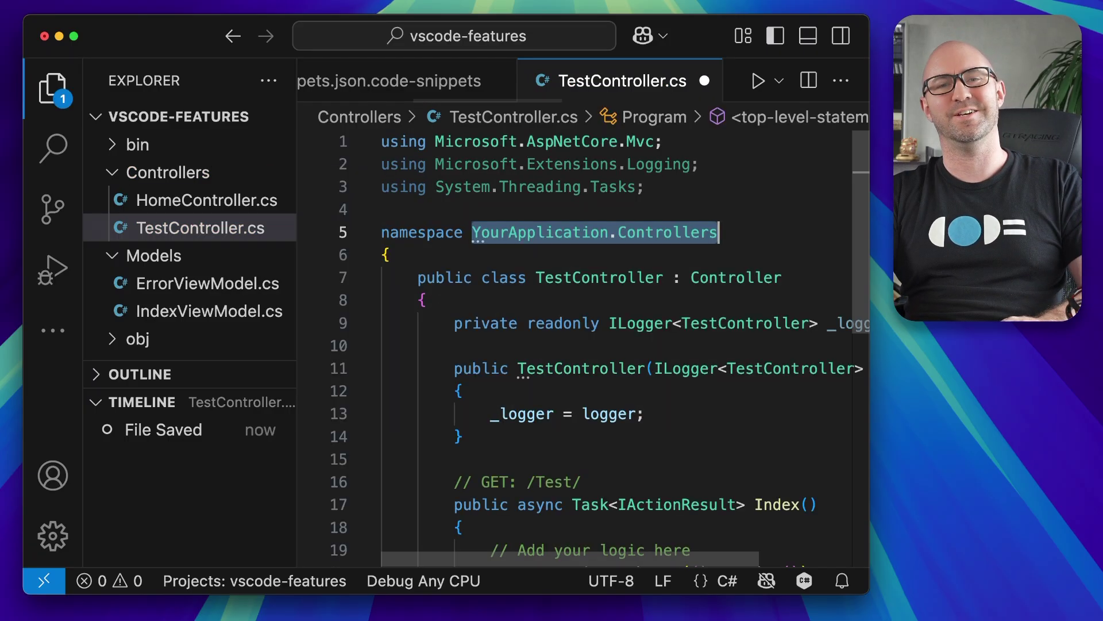